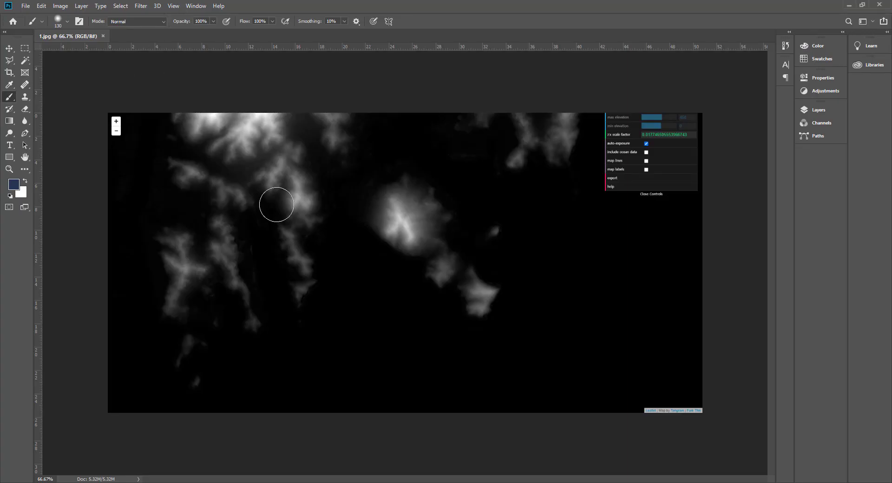
Sample the black background of 1.jpg and brush over its zoom controls, settings panel and map attribution
{"action": "left_click", "coordinate": [10, 86]}
{"action": "left_click", "coordinate": [130, 189]}
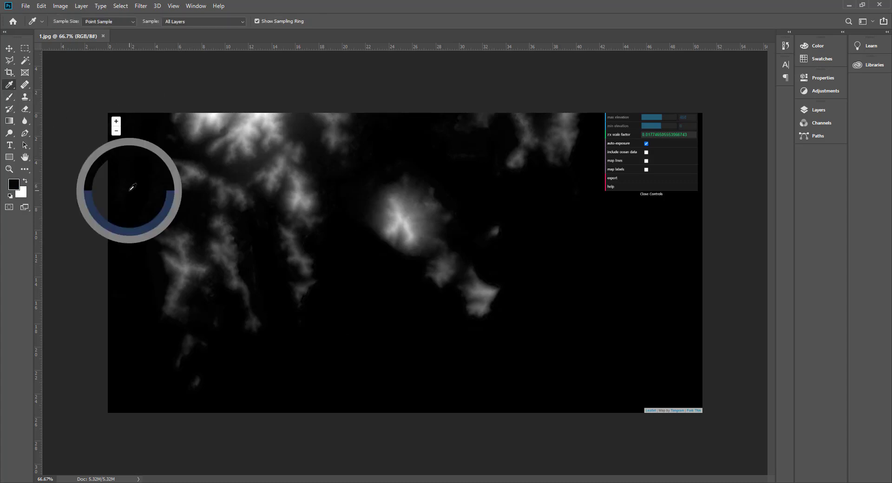
{"action": "left_click", "coordinate": [9, 97]}
{"action": "left_click_drag", "start_coordinate": [119, 123], "coordinate": [119, 109]}
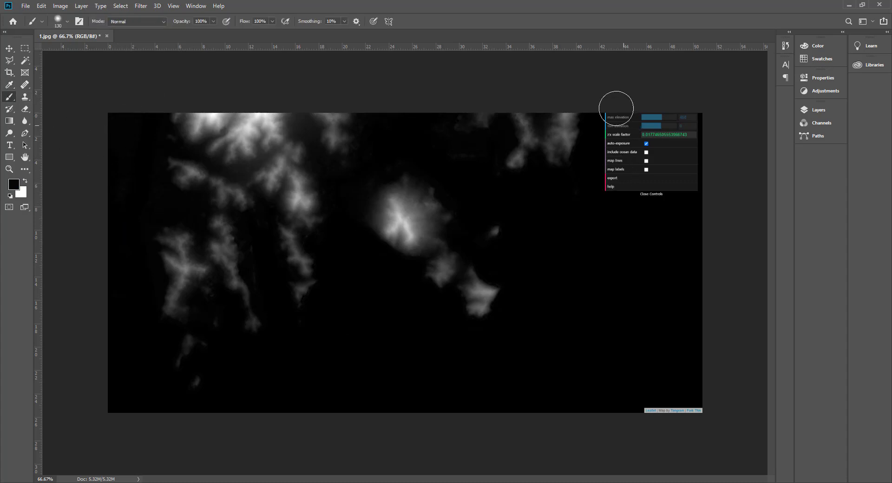
{"action": "mouse_move", "coordinate": [616, 108]}
{"action": "left_mouse_down"}
{"action": "mouse_move", "coordinate": [622, 176]}
{"action": "mouse_move", "coordinate": [621, 110]}
{"action": "mouse_move", "coordinate": [615, 195]}
{"action": "mouse_move", "coordinate": [658, 101]}
{"action": "mouse_move", "coordinate": [650, 180]}
{"action": "mouse_move", "coordinate": [655, 113]}
{"action": "mouse_move", "coordinate": [656, 193]}
{"action": "mouse_move", "coordinate": [693, 187]}
{"action": "mouse_move", "coordinate": [681, 137]}
{"action": "mouse_move", "coordinate": [692, 141]}
{"action": "mouse_move", "coordinate": [676, 126]}
{"action": "left_mouse_up"}
{"action": "left_click_drag", "start_coordinate": [695, 382], "coordinate": [727, 410]}
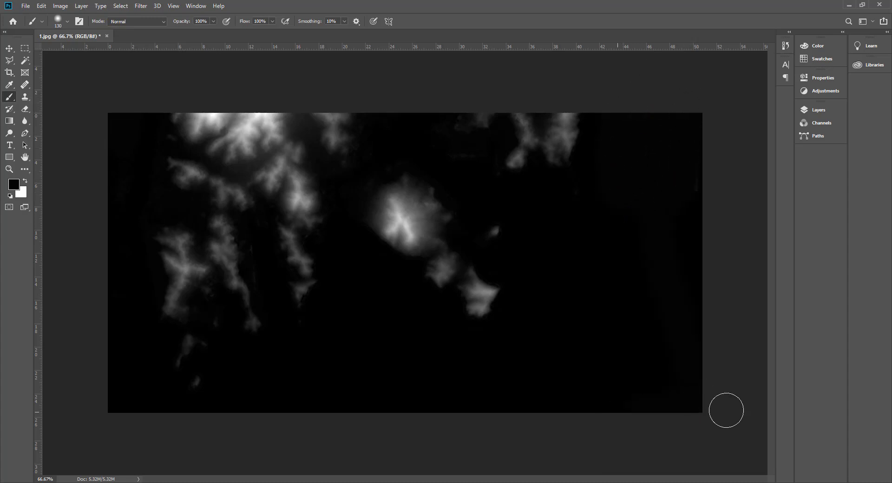
Open the images 2.jpg and 3.jpg together from the study-540 folder
{"action": "left_click", "coordinate": [25, 6]}
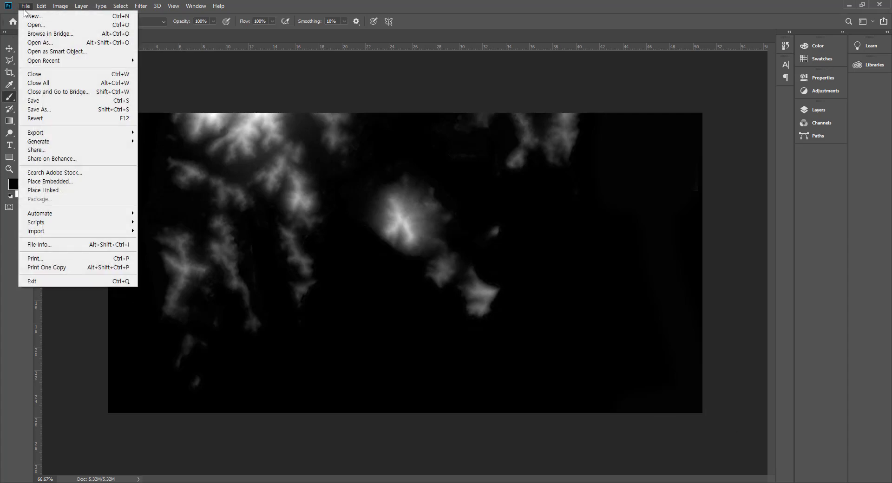
{"action": "left_click", "coordinate": [27, 26]}
{"action": "left_click", "coordinate": [168, 77]}
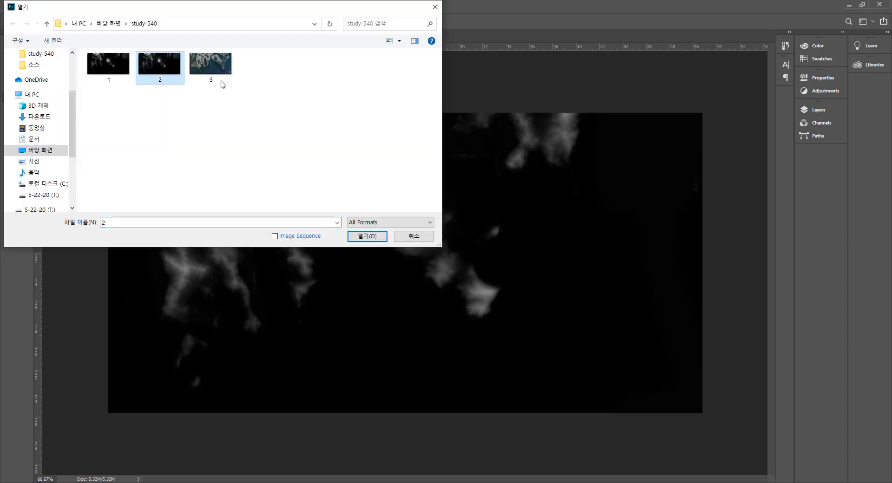
{"action": "left_click", "coordinate": [210, 68], "text": "ctrl"}
{"action": "left_click", "coordinate": [366, 237]}
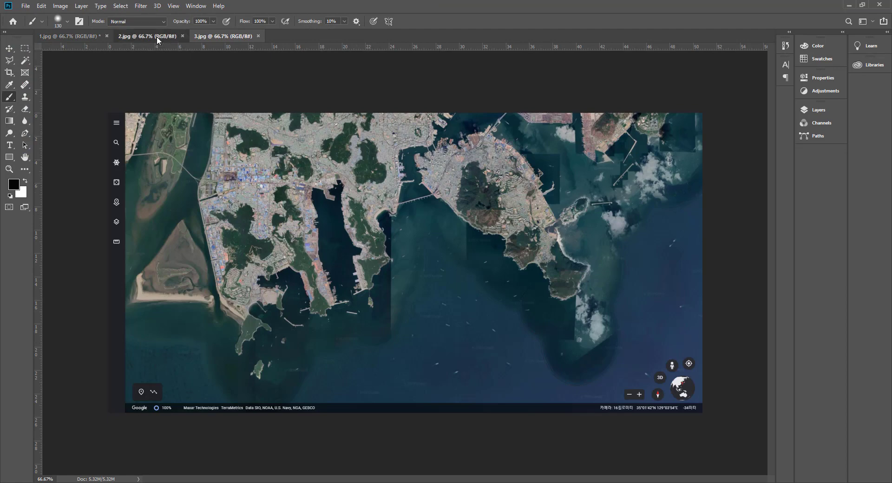
Float 2.jpg in its own window, copy its outlined height map into 1.jpg as a new layer, and close 2.jpg
{"action": "left_click_drag", "start_coordinate": [157, 36], "coordinate": [457, 79]}
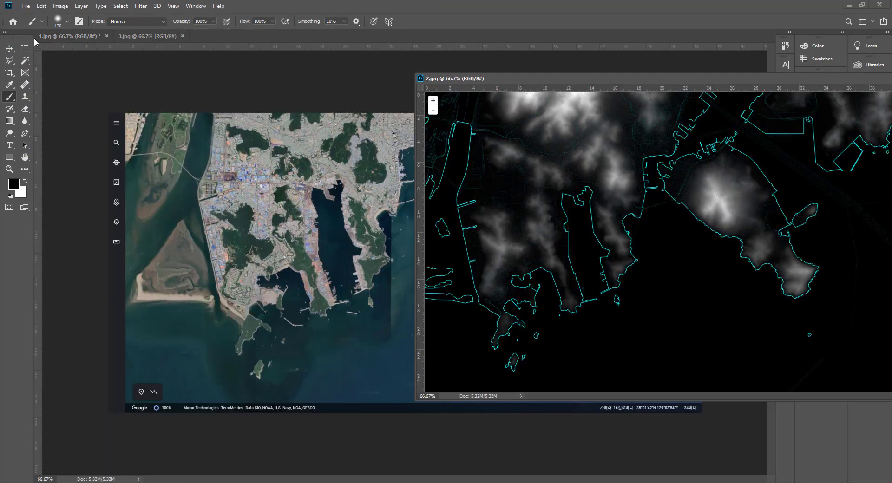
{"action": "key", "text": "v"}
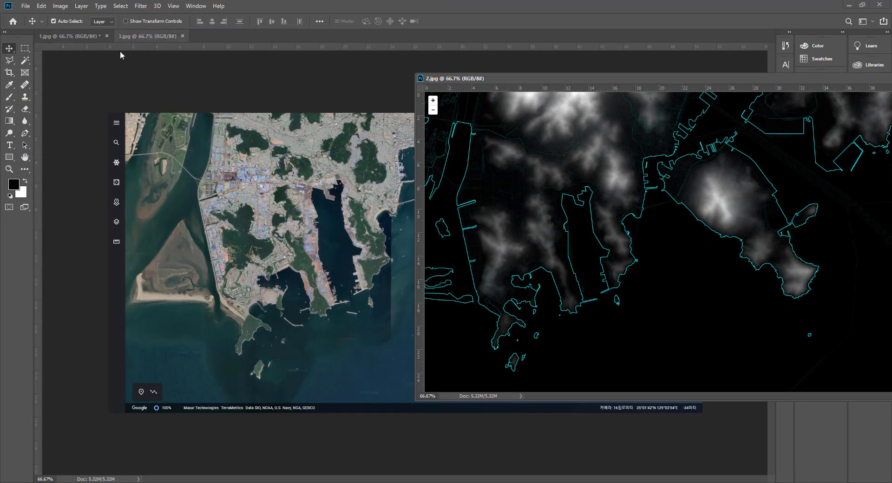
{"action": "left_click", "coordinate": [71, 36]}
{"action": "left_click_drag", "start_coordinate": [534, 182], "coordinate": [285, 217]}
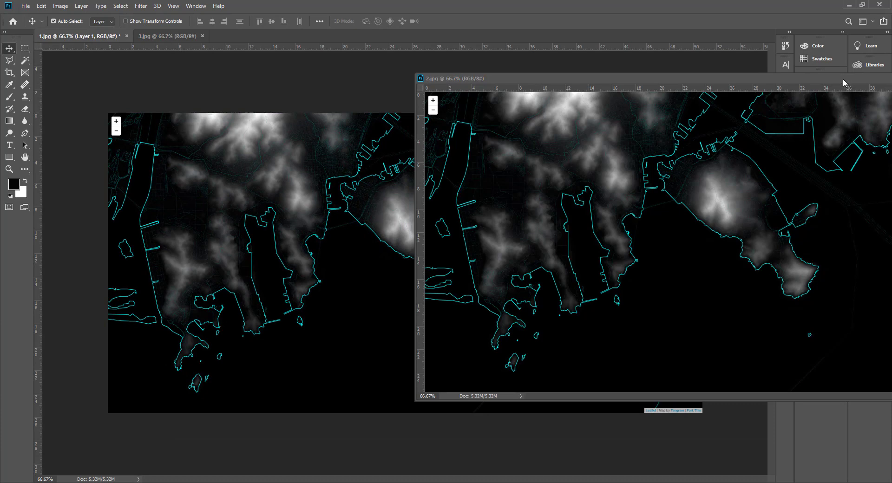
{"action": "left_click_drag", "start_coordinate": [843, 79], "coordinate": [452, 163]}
{"action": "left_click", "coordinate": [622, 159]}
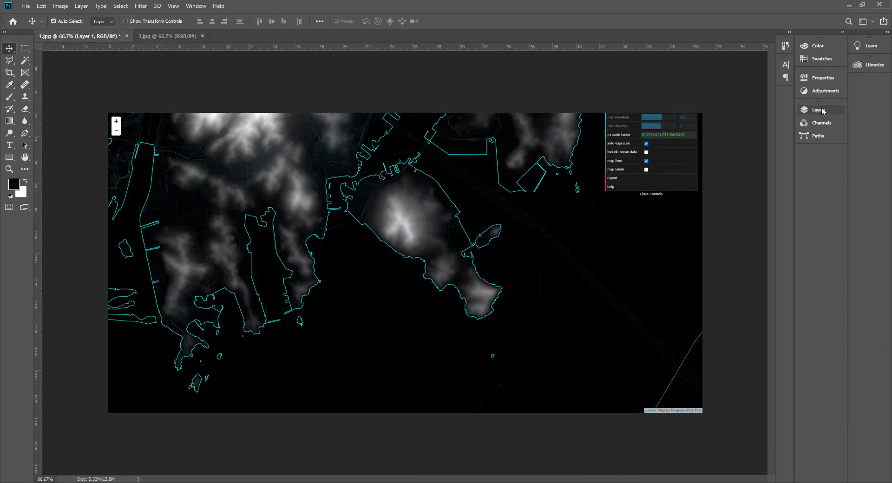
In 3.jpg, sample the dark blue sea colour and brush over the interface overlays along the map's lower edge
{"action": "key", "text": "F7"}
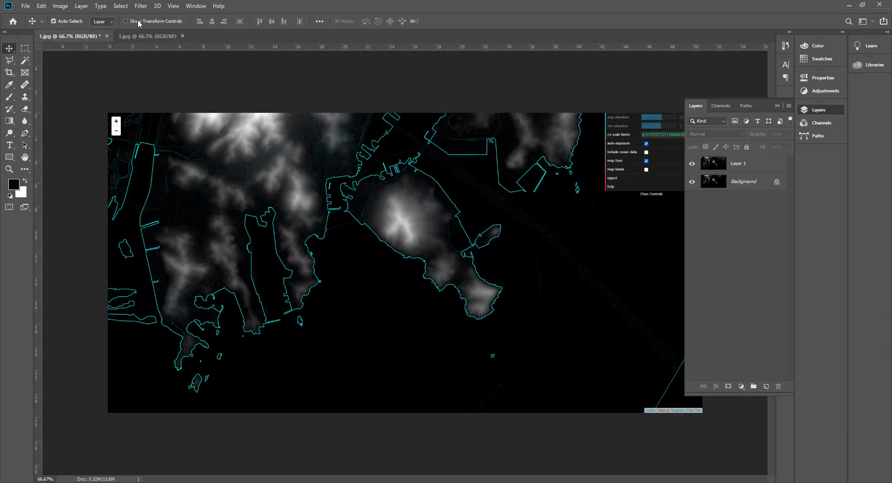
{"action": "left_click", "coordinate": [149, 33]}
{"action": "left_click", "coordinate": [779, 106]}
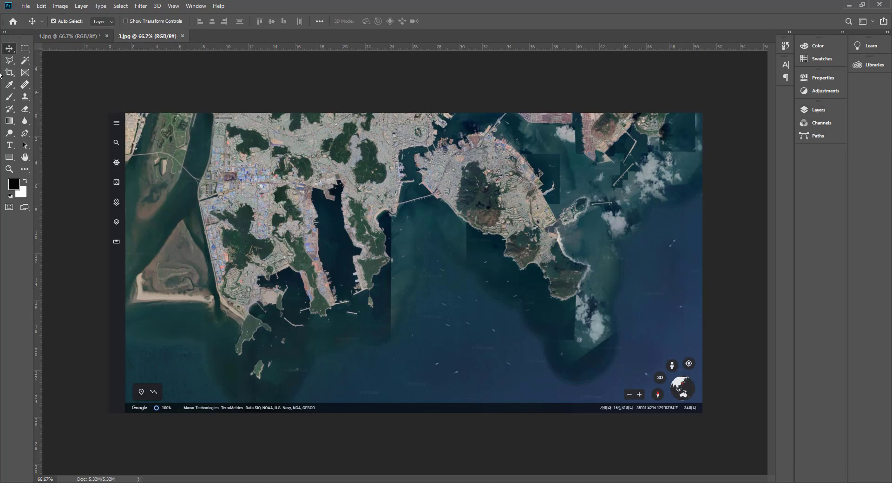
{"action": "left_click", "coordinate": [10, 86]}
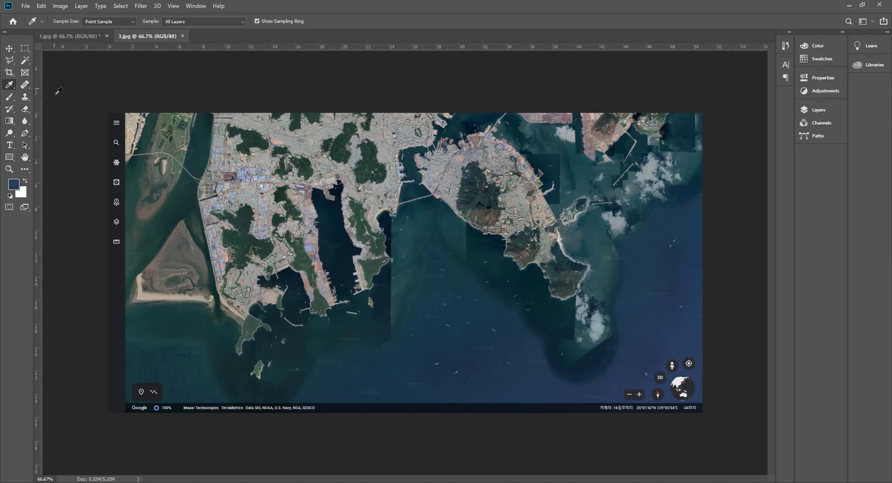
{"action": "left_click", "coordinate": [10, 96]}
{"action": "mouse_move", "coordinate": [648, 389]}
{"action": "left_mouse_down"}
{"action": "mouse_move", "coordinate": [699, 407]}
{"action": "mouse_move", "coordinate": [477, 404]}
{"action": "mouse_move", "coordinate": [356, 416]}
{"action": "mouse_move", "coordinate": [375, 413]}
{"action": "mouse_move", "coordinate": [304, 404]}
{"action": "mouse_move", "coordinate": [285, 419]}
{"action": "mouse_move", "coordinate": [225, 420]}
{"action": "mouse_move", "coordinate": [135, 388]}
{"action": "mouse_move", "coordinate": [135, 402]}
{"action": "mouse_move", "coordinate": [127, 386]}
{"action": "mouse_move", "coordinate": [277, 418]}
{"action": "mouse_move", "coordinate": [172, 414]}
{"action": "mouse_move", "coordinate": [533, 395]}
{"action": "left_mouse_up"}
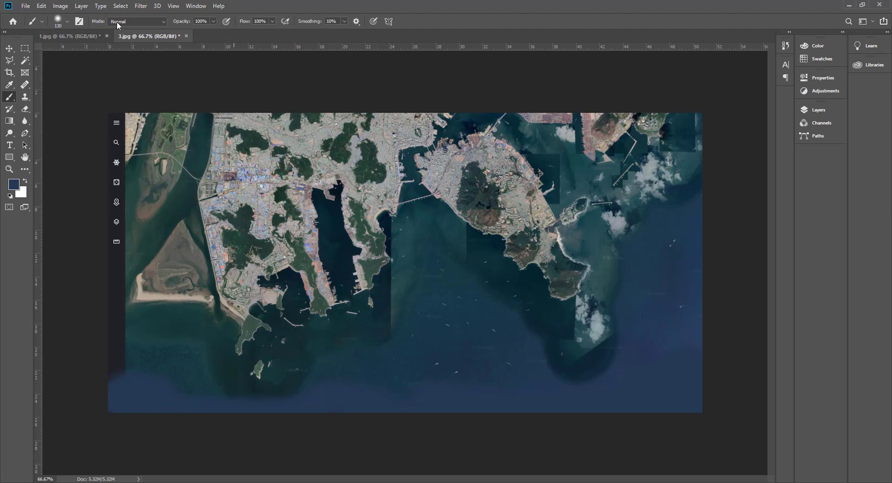
Select the vertical icon strip beside the satellite map, paint it dark blue, and deselect it
{"action": "left_click", "coordinate": [26, 48]}
{"action": "left_click_drag", "start_coordinate": [108, 113], "coordinate": [126, 405]}
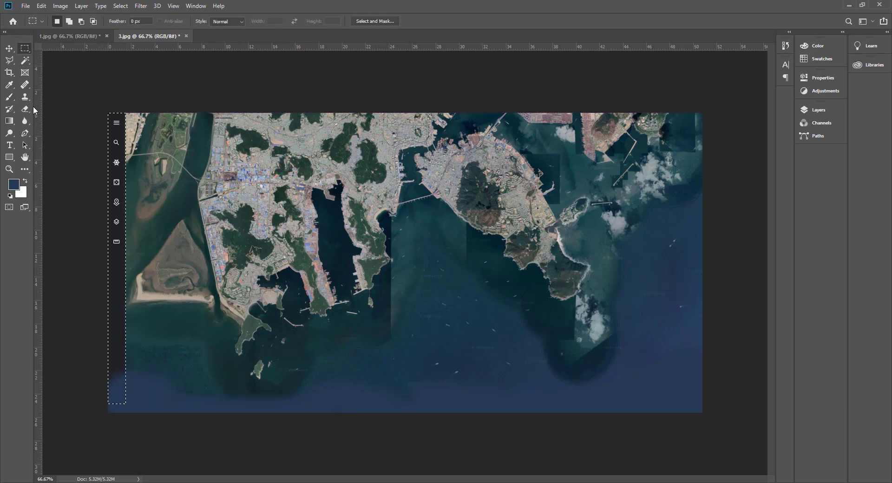
{"action": "key", "text": "b"}
{"action": "mouse_move", "coordinate": [150, 146]}
{"action": "left_mouse_down"}
{"action": "mouse_move", "coordinate": [117, 205]}
{"action": "mouse_move", "coordinate": [117, 400]}
{"action": "left_mouse_up"}
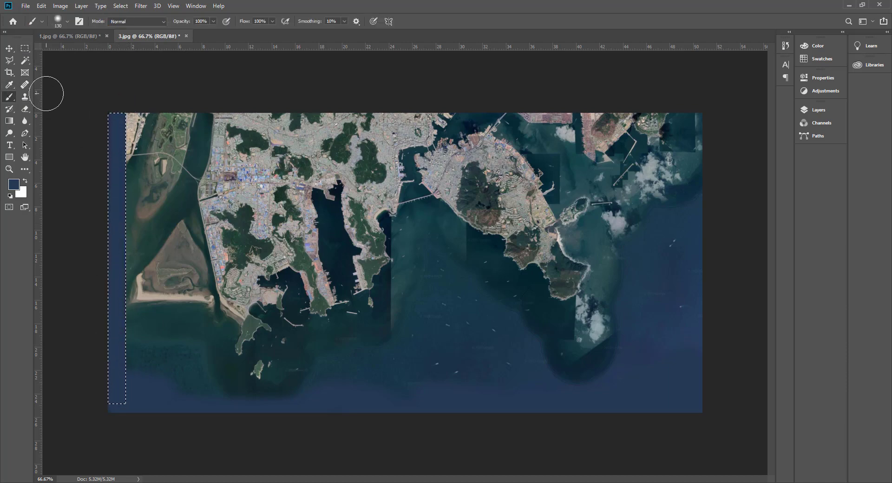
{"action": "key", "text": "ctrl+d"}
Float 3.jpg, copy the satellite image into 1.jpg as a new layer, and close 3.jpg without saving
{"action": "left_click_drag", "start_coordinate": [148, 38], "coordinate": [434, 55]}
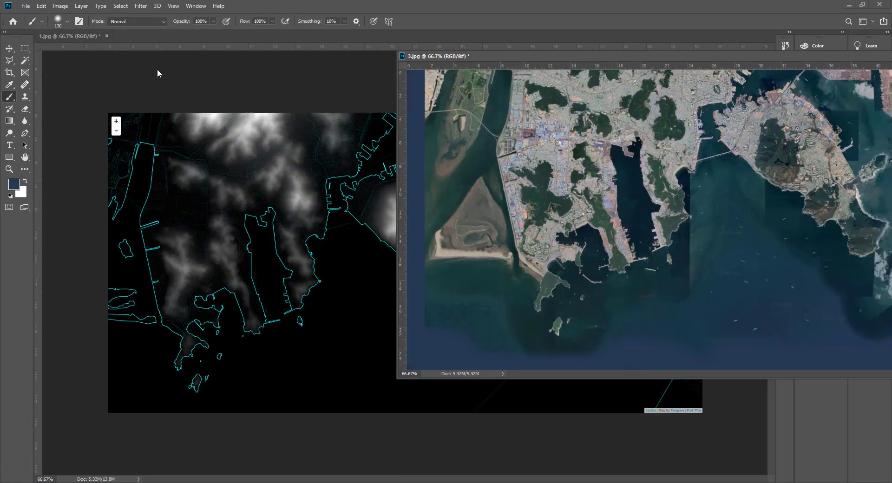
{"action": "left_click", "coordinate": [11, 51]}
{"action": "left_click_drag", "start_coordinate": [580, 170], "coordinate": [354, 243]}
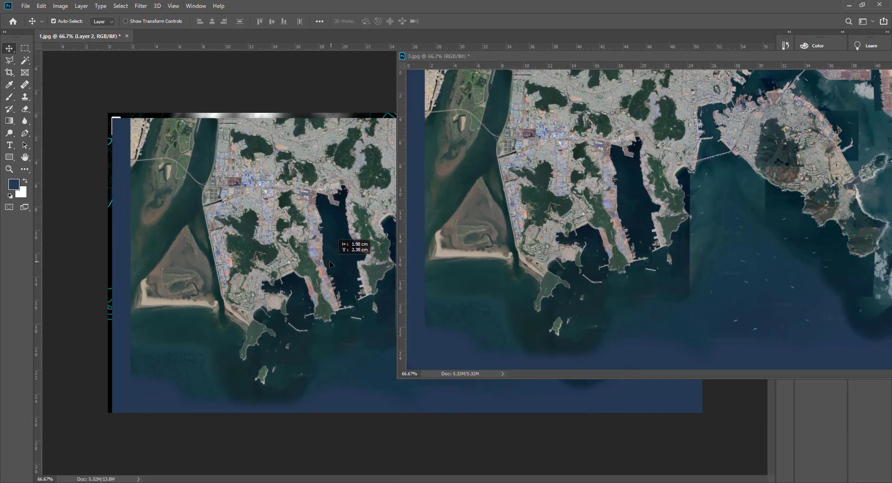
{"action": "double_click", "coordinate": [590, 54]}
{"action": "left_click", "coordinate": [702, 140]}
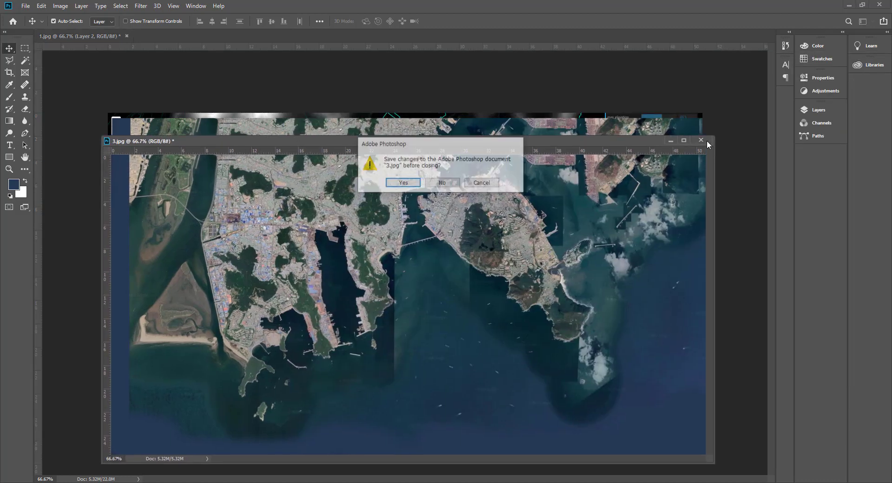
{"action": "left_click", "coordinate": [443, 182]}
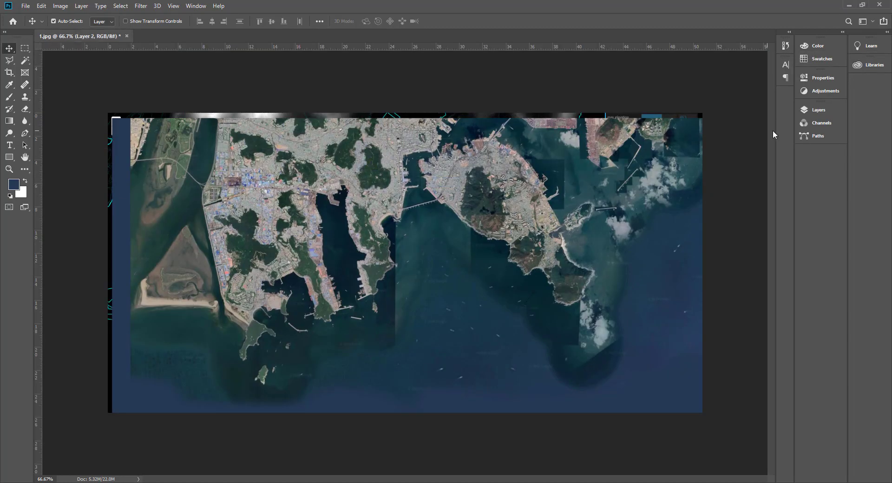
Convert Layer 1, the outlined height map, to a smart object
{"action": "left_click", "coordinate": [811, 111]}
{"action": "left_click", "coordinate": [733, 184]}
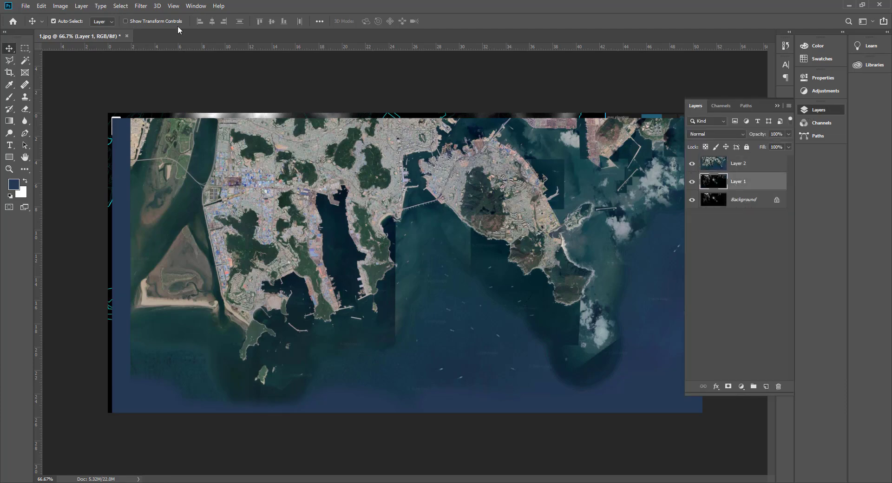
{"action": "left_click", "coordinate": [77, 8]}
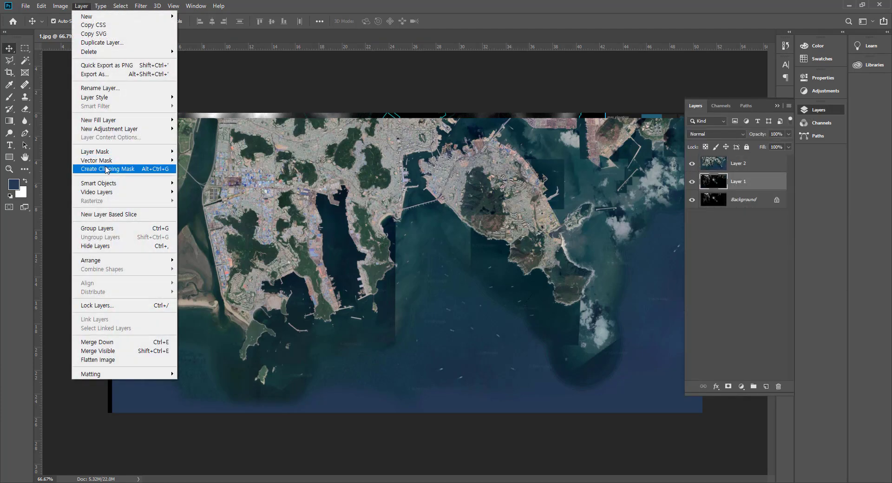
{"action": "mouse_move", "coordinate": [112, 184]}
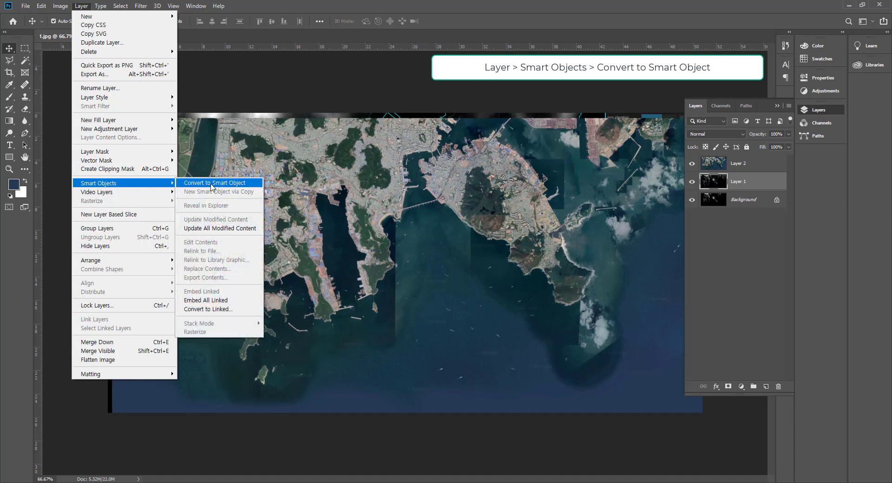
{"action": "left_click", "coordinate": [214, 183]}
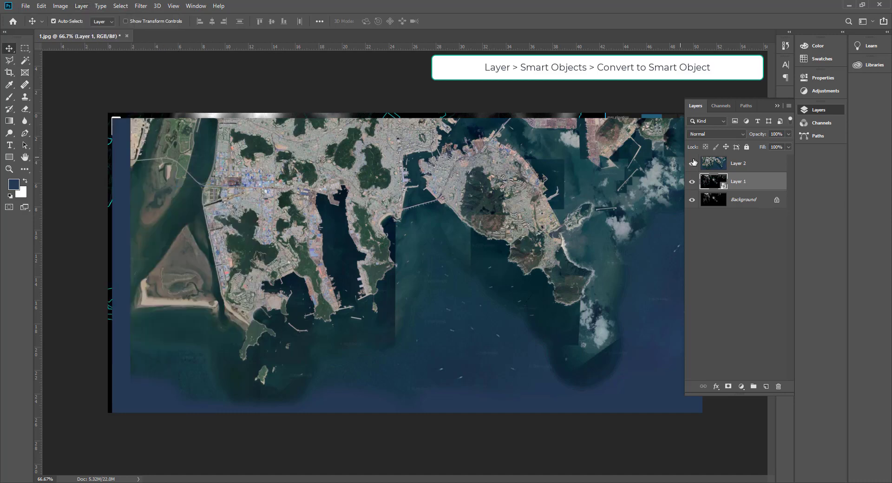
Convert Layer 2, the satellite image, to a smart object
{"action": "left_click", "coordinate": [723, 162]}
{"action": "left_click", "coordinate": [79, 5]}
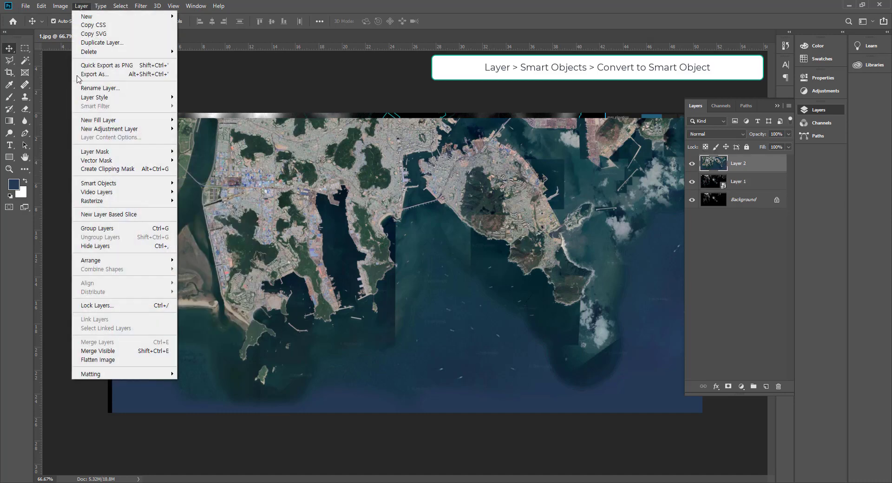
{"action": "mouse_move", "coordinate": [113, 184]}
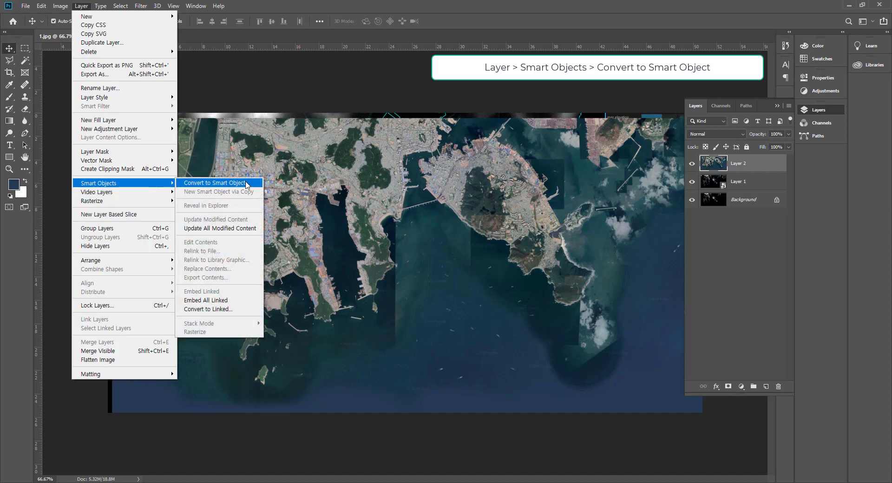
{"action": "left_click", "coordinate": [248, 184]}
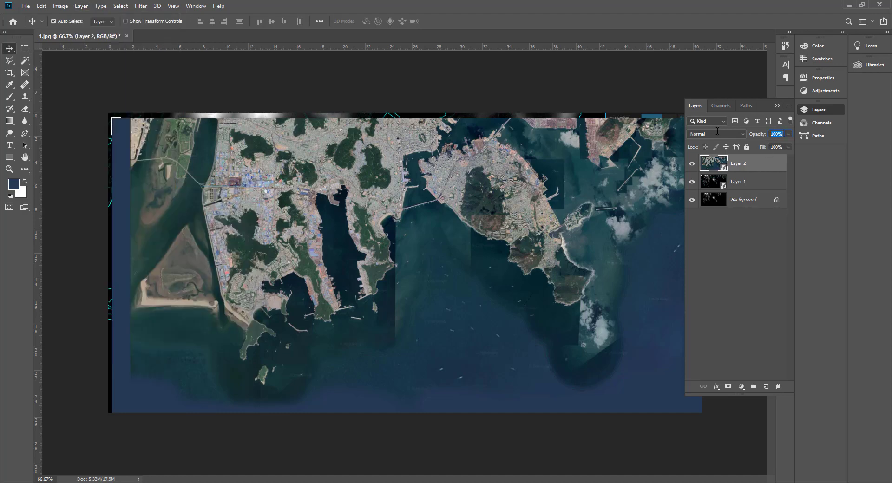
Set Layer 2's opacity to 50% and move it so the satellite island overlaps the cyan island outline
{"action": "type", "text": "50"}
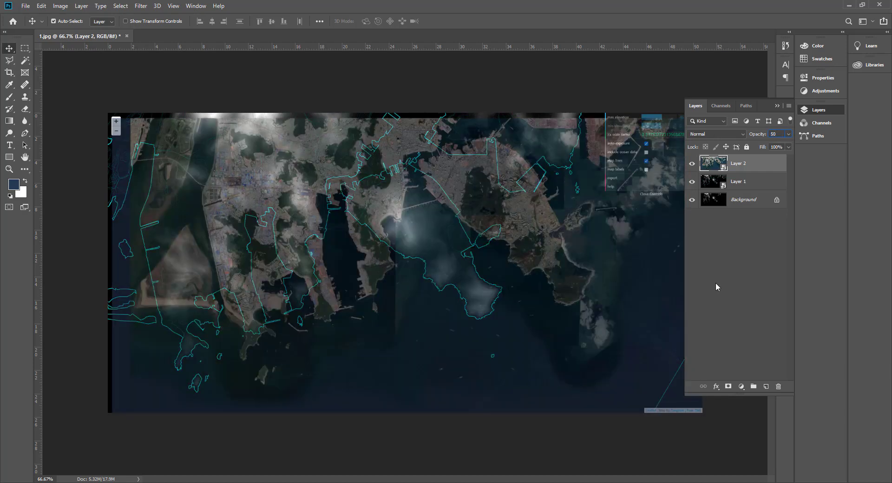
{"action": "left_click", "coordinate": [716, 283]}
{"action": "left_click_drag", "start_coordinate": [492, 193], "coordinate": [402, 208]}
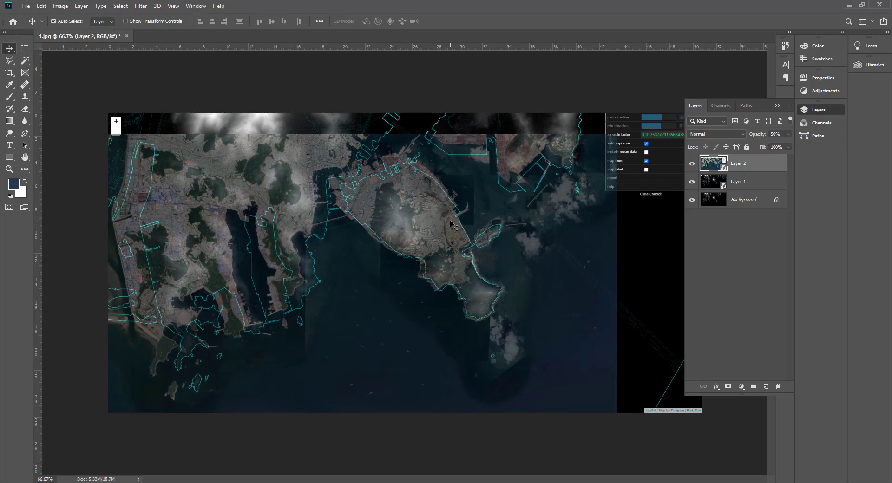
Free Transform Layer 2 to 90% width and height and shift it horizontally back over the island outline
{"action": "left_click", "coordinate": [38, 8]}
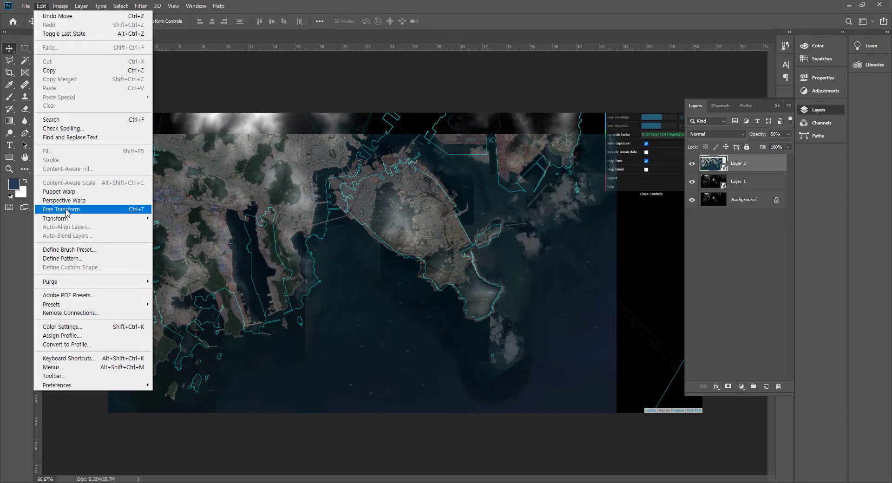
{"action": "left_click", "coordinate": [69, 209]}
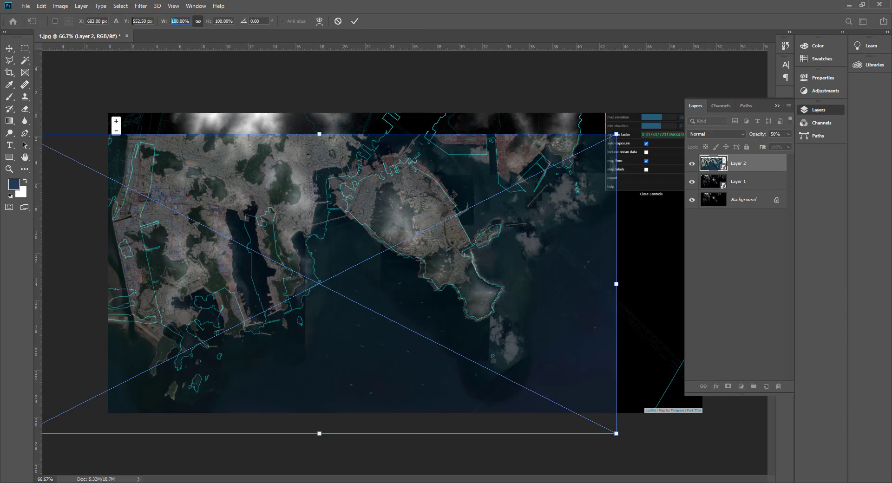
{"action": "type", "text": "90"}
{"action": "key", "text": "Return"}
{"action": "left_click_drag", "start_coordinate": [402, 218], "coordinate": [424, 218]}
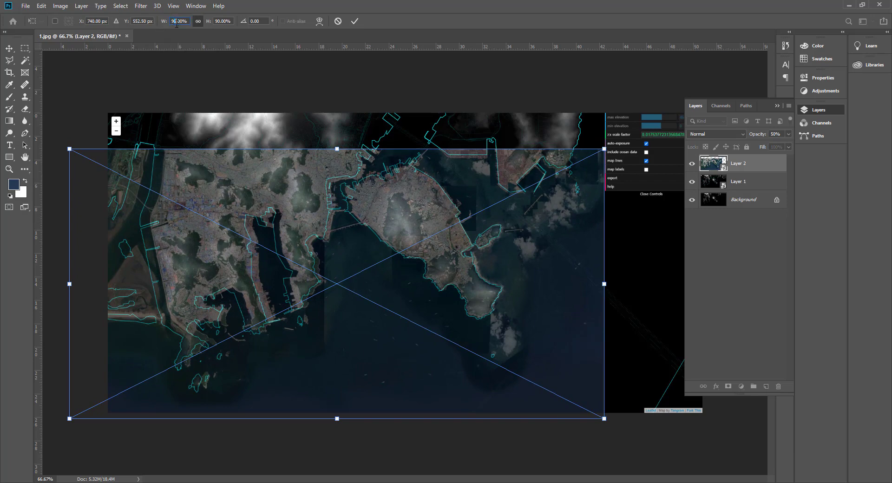
Set Layer 2's transform scale to 92%, align its coastlines with the cyan outlines, and apply the transform
{"action": "type", "text": "92"}
{"action": "key", "text": "Return"}
{"action": "left_click_drag", "start_coordinate": [388, 202], "coordinate": [383, 202]}
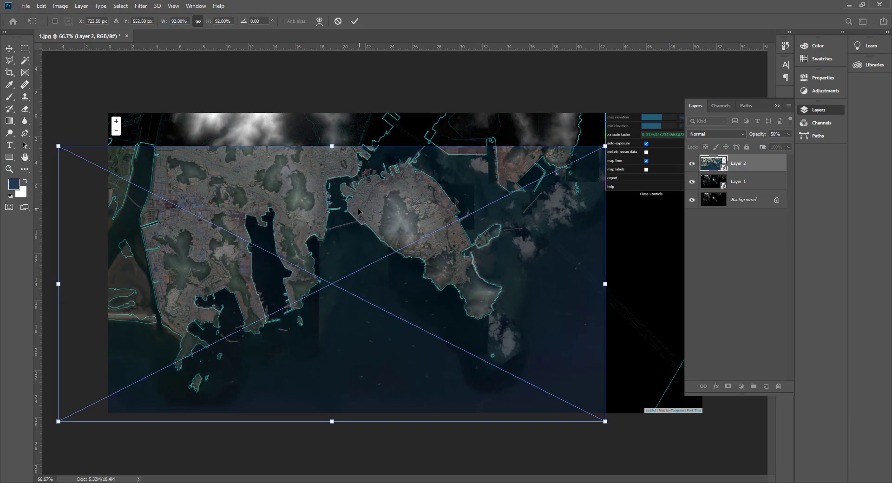
{"action": "key", "text": "Return"}
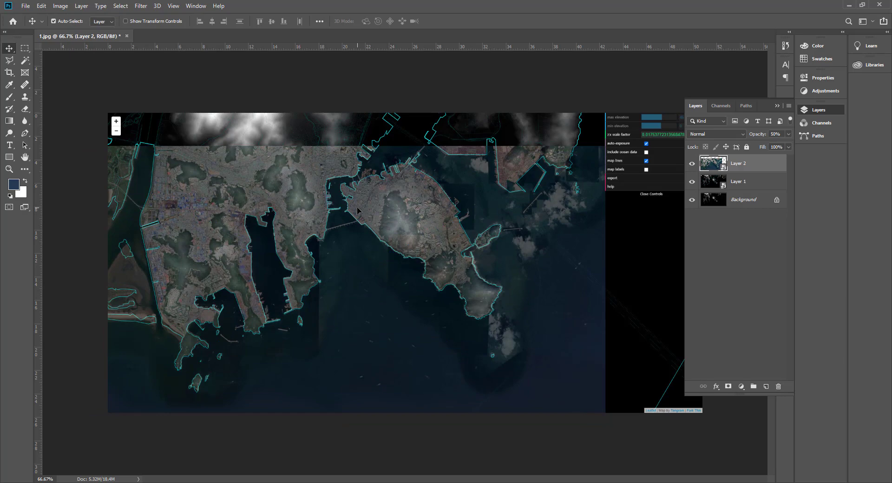
Hide Layer 1 with the cyan coastline outlines
{"action": "left_click", "coordinate": [692, 182]}
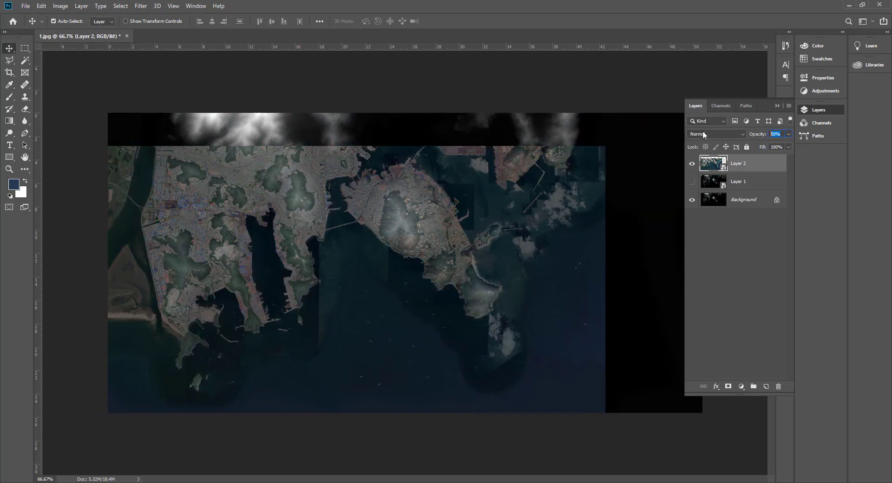
Restore Layer 2's opacity to 100% and deselect the layer
{"action": "type", "text": "0100"}
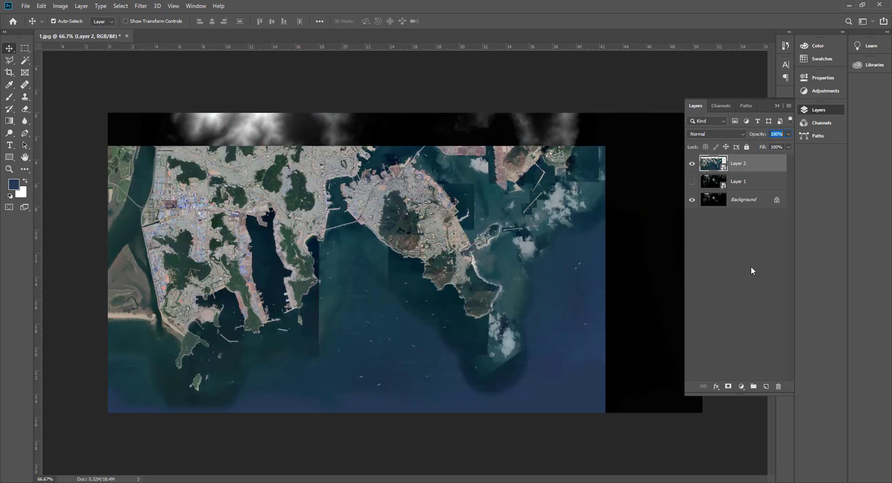
{"action": "left_click", "coordinate": [750, 266]}
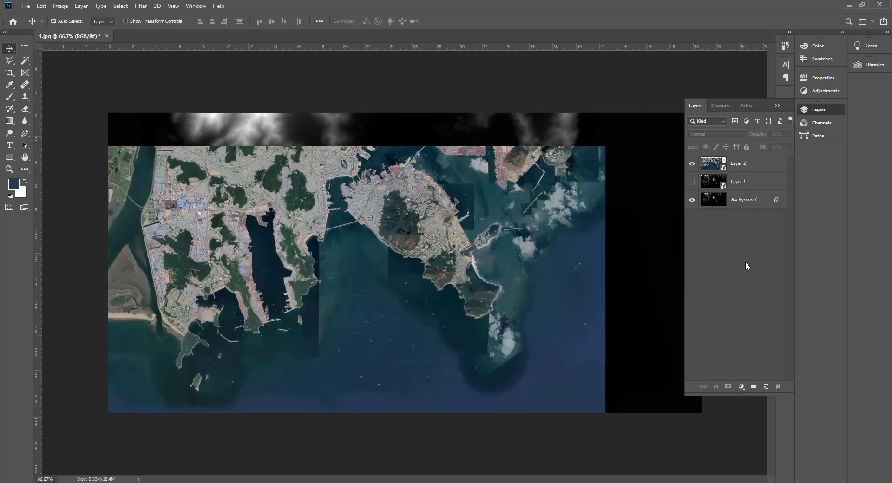
{"action": "left_click", "coordinate": [777, 106]}
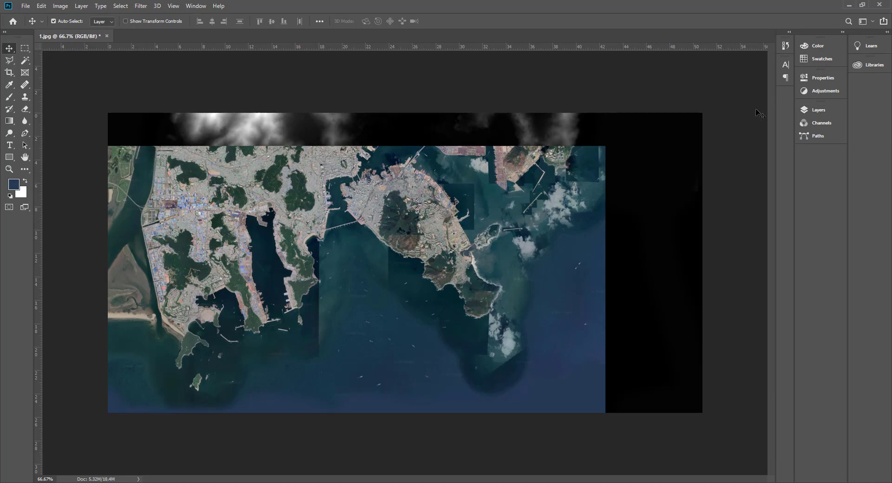
Crop the canvas to the satellite image, about 22.8 cm high, removing the uncovered height-map areas above and beside it
{"action": "left_click", "coordinate": [9, 72]}
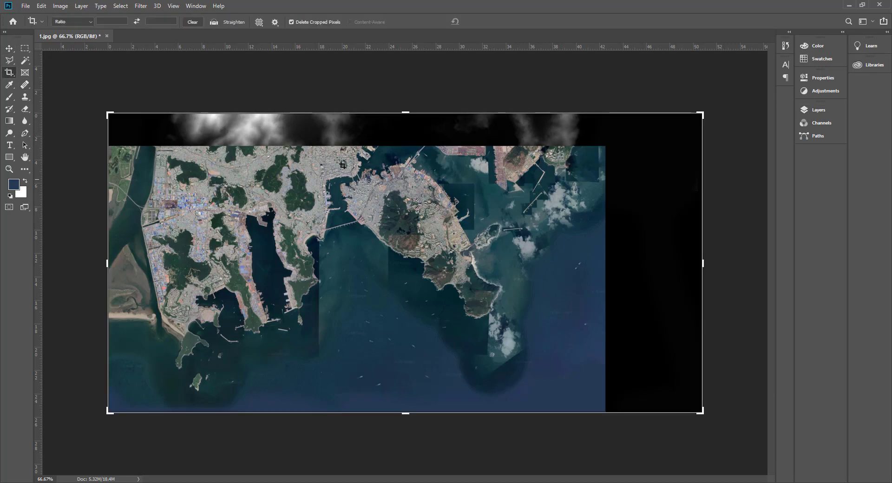
{"action": "left_click_drag", "start_coordinate": [405, 113], "coordinate": [408, 125]}
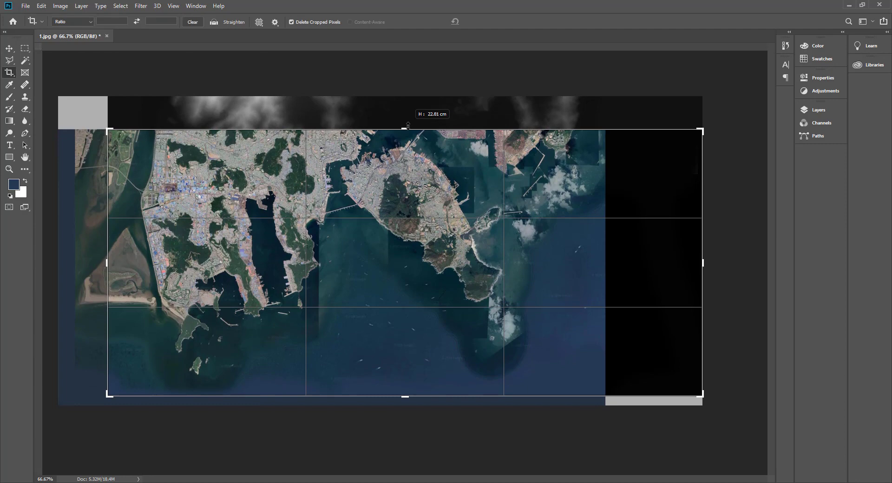
{"action": "left_click_drag", "start_coordinate": [702, 263], "coordinate": [656, 264]}
{"action": "key", "text": "Return"}
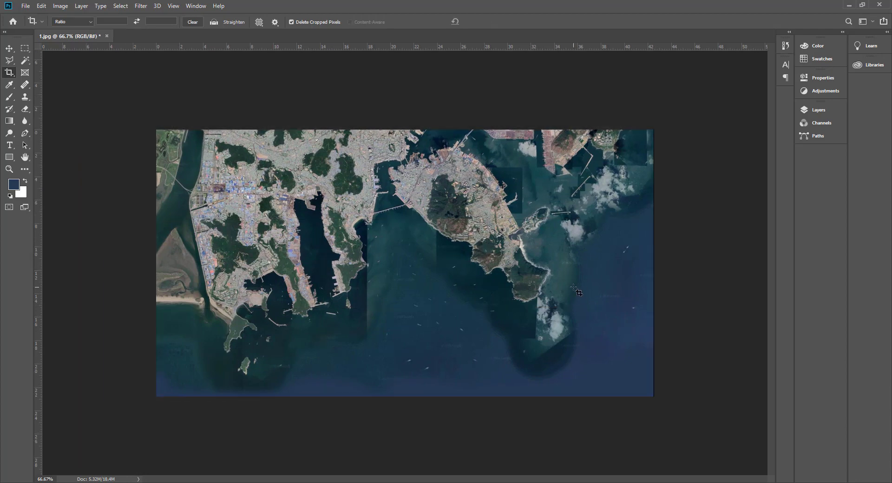
Convert the locked Background into a regular layer named Layer 0
{"action": "left_click", "coordinate": [810, 114]}
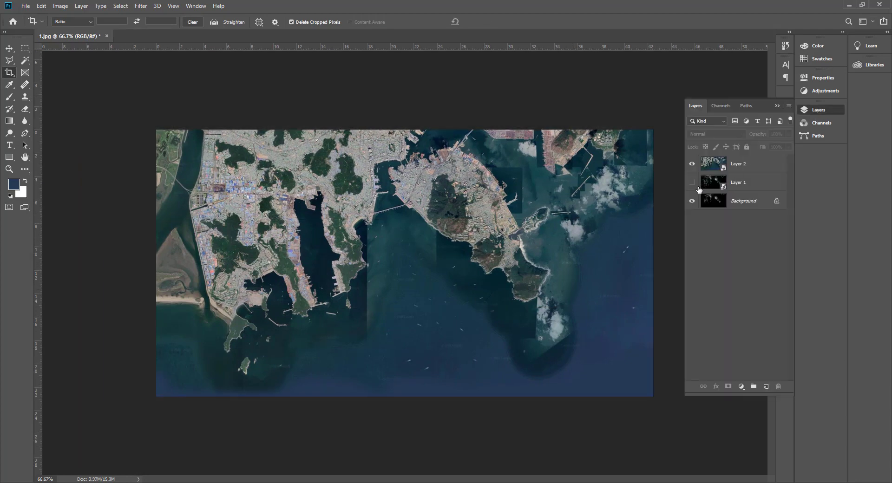
{"action": "left_click", "coordinate": [692, 164]}
{"action": "left_click", "coordinate": [692, 164]}
{"action": "left_click", "coordinate": [747, 203]}
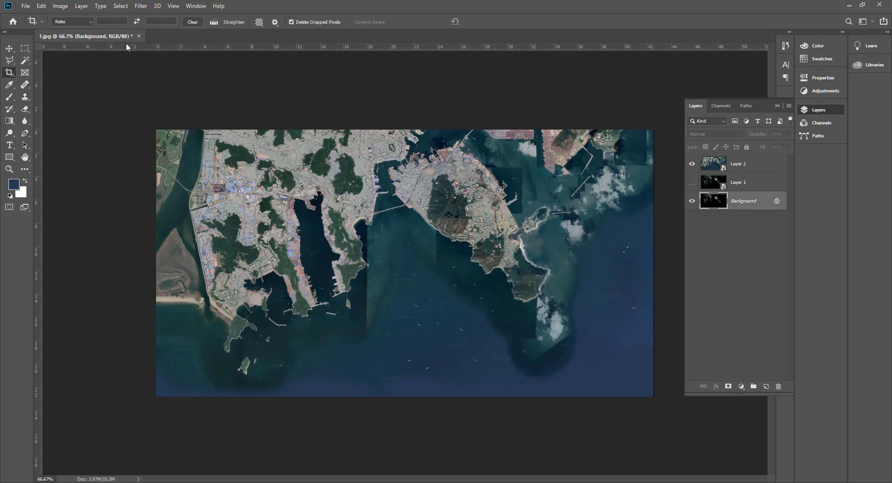
{"action": "double_click", "coordinate": [760, 202]}
{"action": "left_click", "coordinate": [524, 146]}
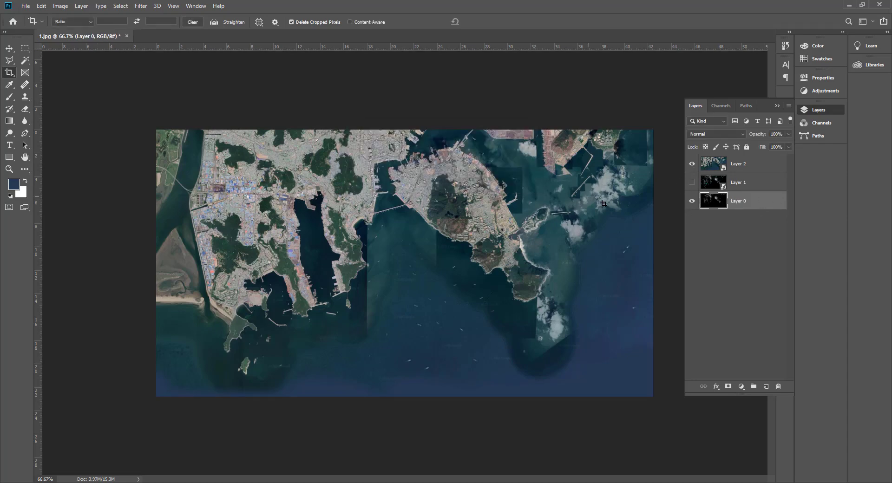
Hide Layer 2 and save the height map as a JPEG named 01 at quality 12
{"action": "left_click", "coordinate": [692, 164]}
{"action": "left_click", "coordinate": [26, 6]}
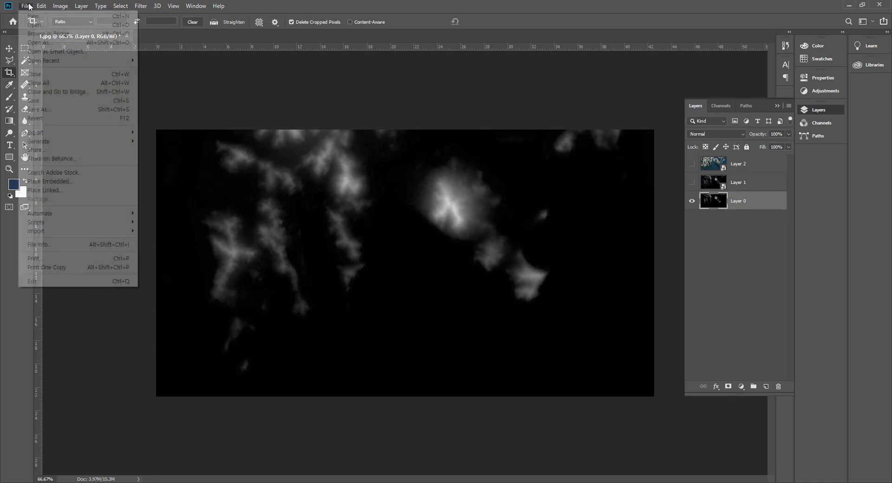
{"action": "left_click", "coordinate": [39, 110]}
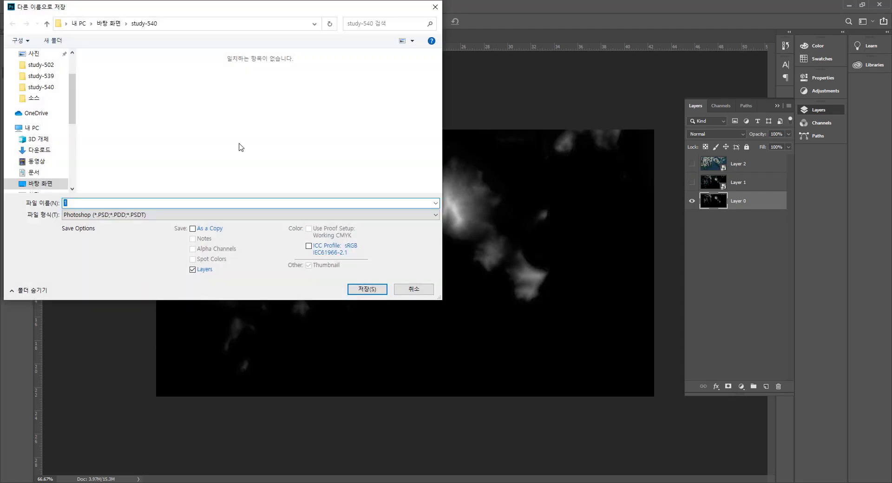
{"action": "left_click", "coordinate": [189, 215]}
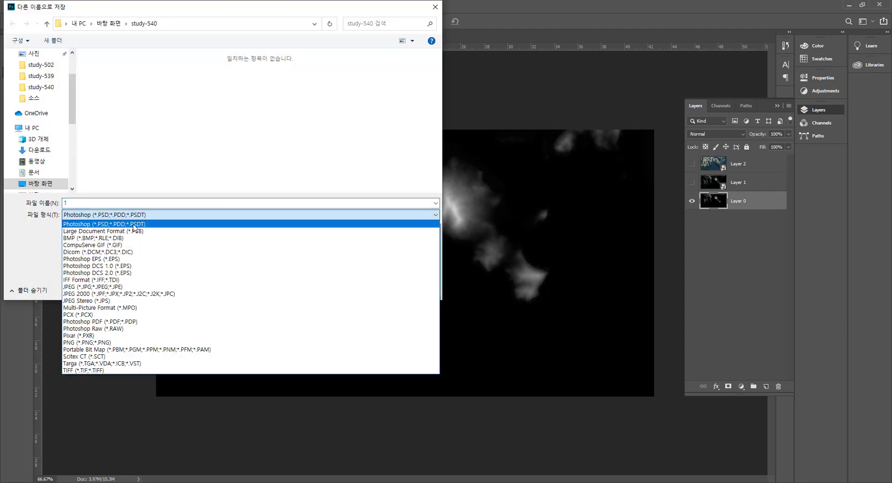
{"action": "left_click", "coordinate": [109, 279]}
{"action": "double_click", "coordinate": [86, 204]}
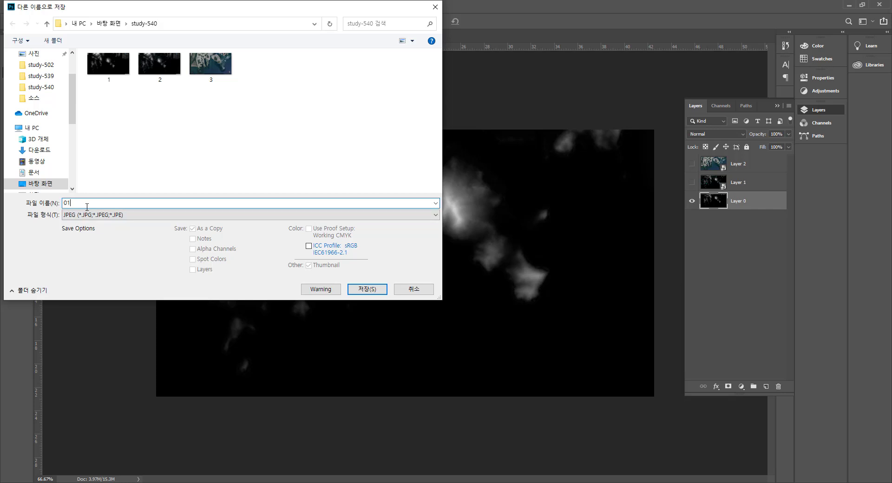
{"action": "left_click", "coordinate": [366, 290]}
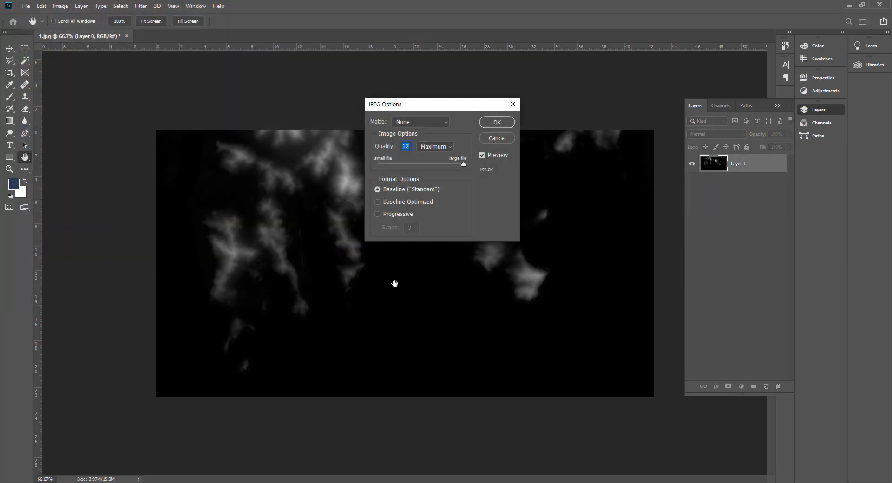
{"action": "left_click", "coordinate": [497, 122]}
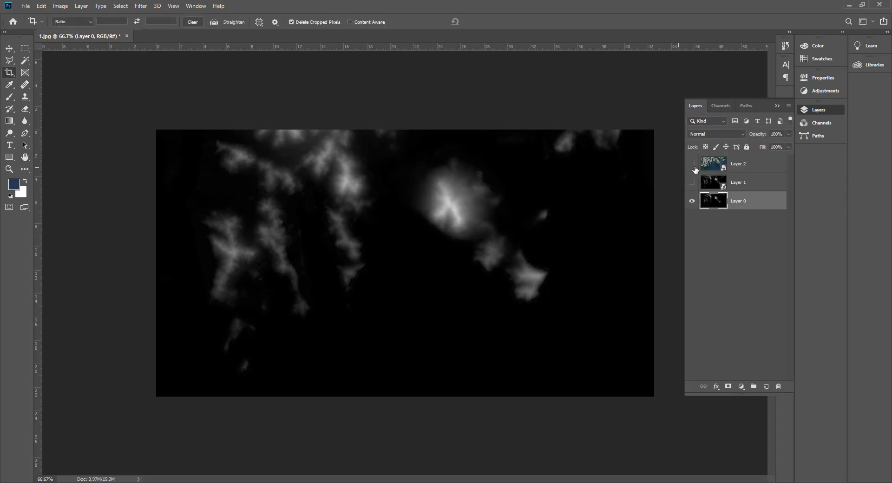
Toggle the visibility of Layer 2 and Layer 0 to compare the satellite image's coverage with the height map
{"action": "left_click", "coordinate": [695, 165]}
{"action": "left_click", "coordinate": [692, 163]}
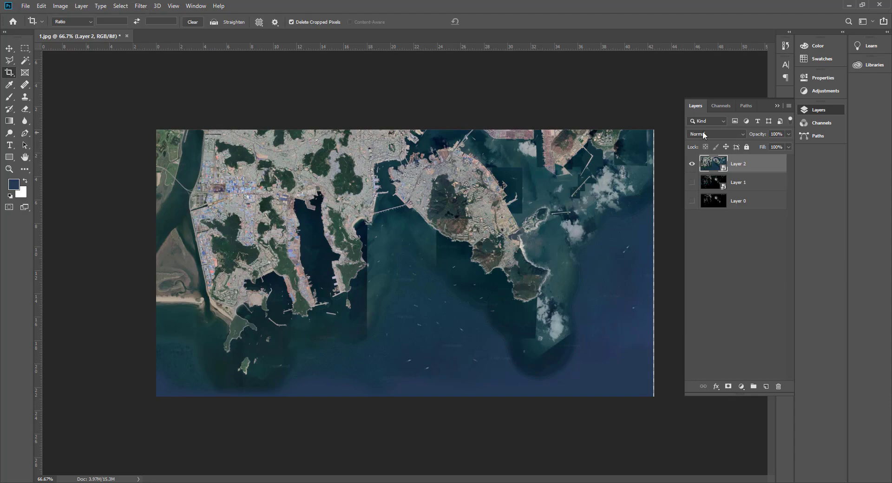
{"action": "left_click", "coordinate": [691, 201]}
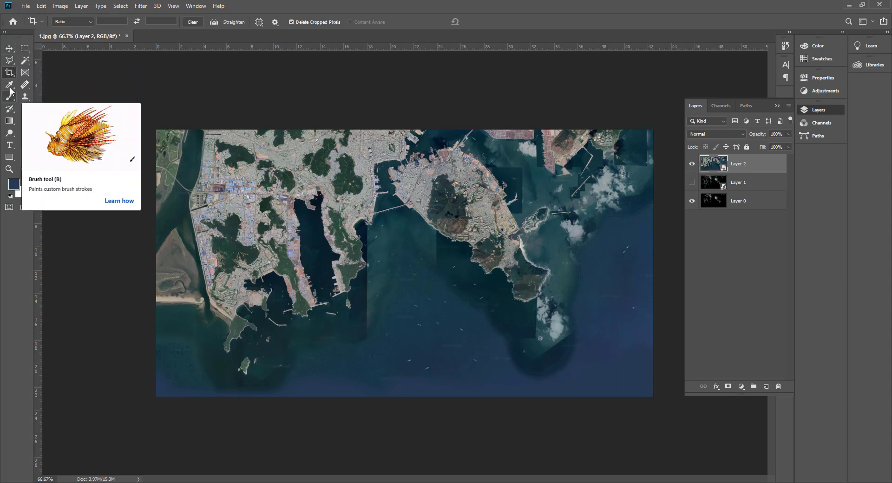
{"action": "left_click", "coordinate": [26, 6]}
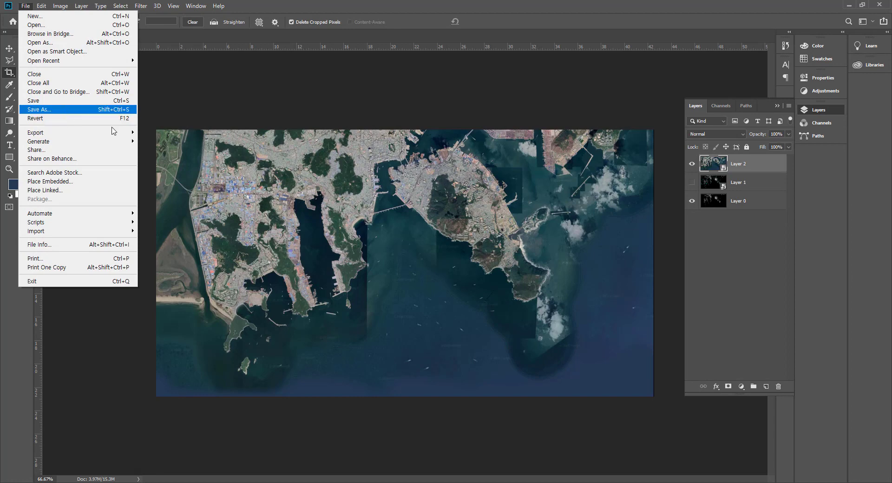
{"action": "left_click", "coordinate": [304, 190]}
{"action": "left_click", "coordinate": [9, 48]}
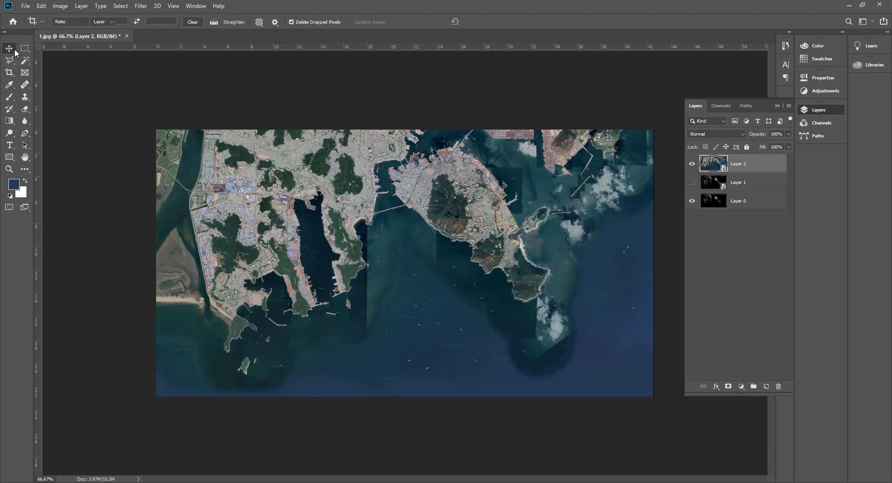
{"action": "left_click", "coordinate": [725, 205]}
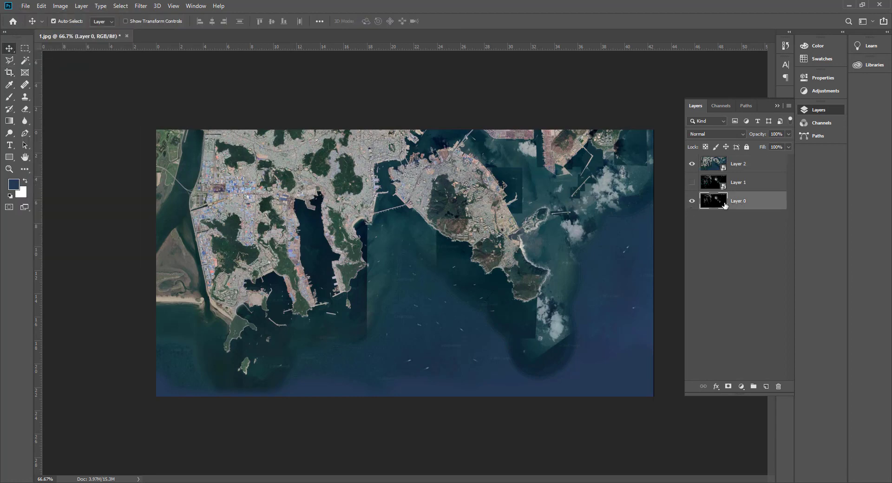
{"action": "left_click", "coordinate": [692, 165]}
{"action": "left_click", "coordinate": [692, 165]}
Crop a thin strip off the canvas's right edge, leaving it about 42.15 cm wide
{"action": "left_click", "coordinate": [13, 74]}
{"action": "left_click_drag", "start_coordinate": [653, 262], "coordinate": [652, 264]}
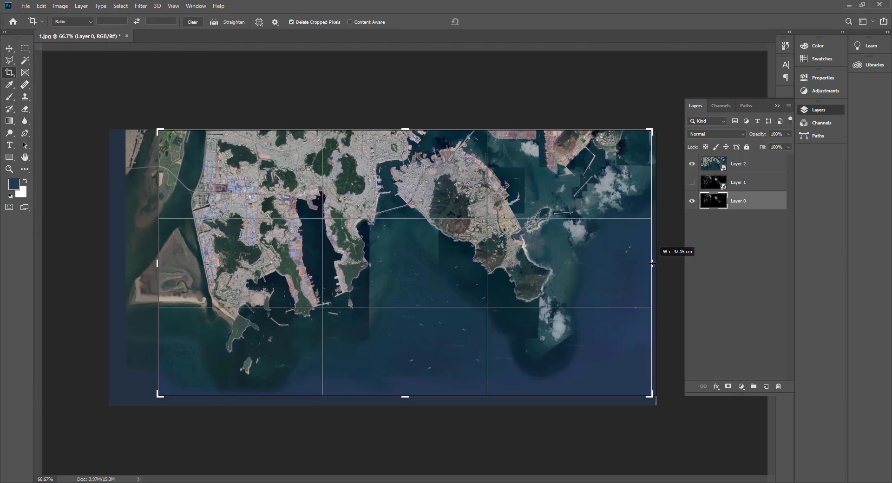
{"action": "key", "text": "ctrl+r"}
{"action": "key", "text": "Return"}
{"action": "left_click", "coordinate": [705, 278]}
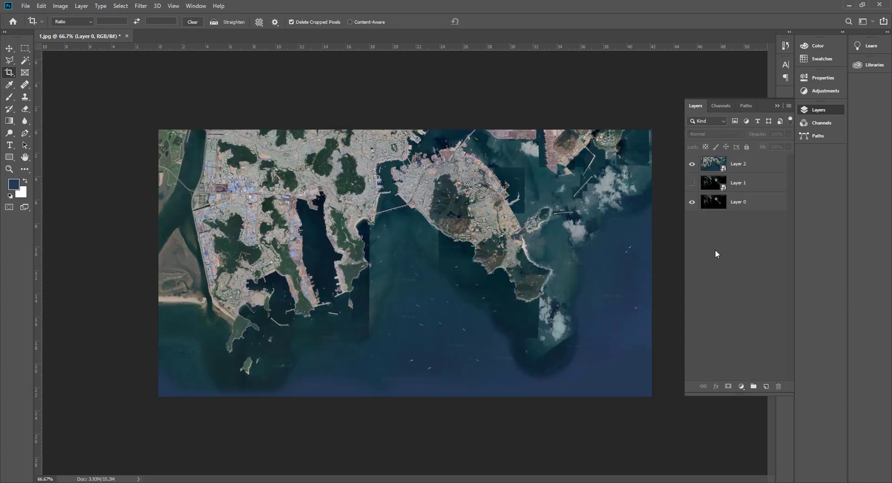
Hide Layer 2 and save the cropped height map as a JPEG at quality 12, overwriting the existing file 01
{"action": "left_click", "coordinate": [691, 164]}
{"action": "left_click", "coordinate": [716, 204]}
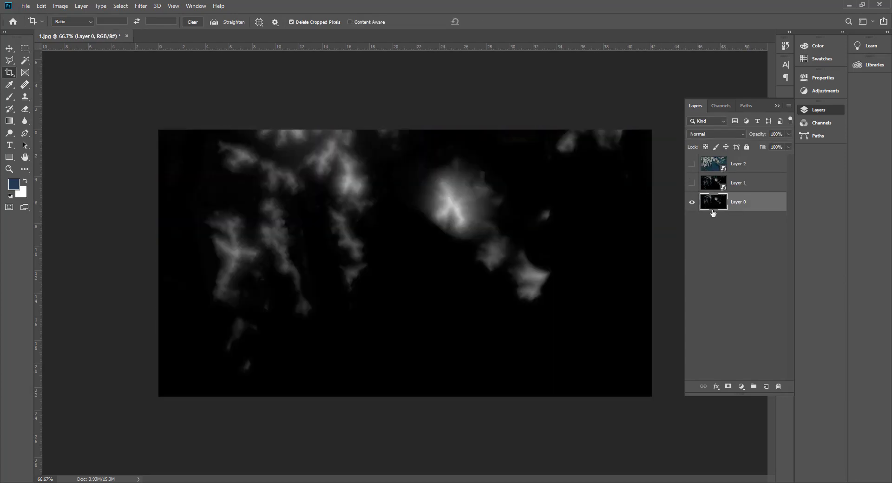
{"action": "left_click", "coordinate": [26, 7]}
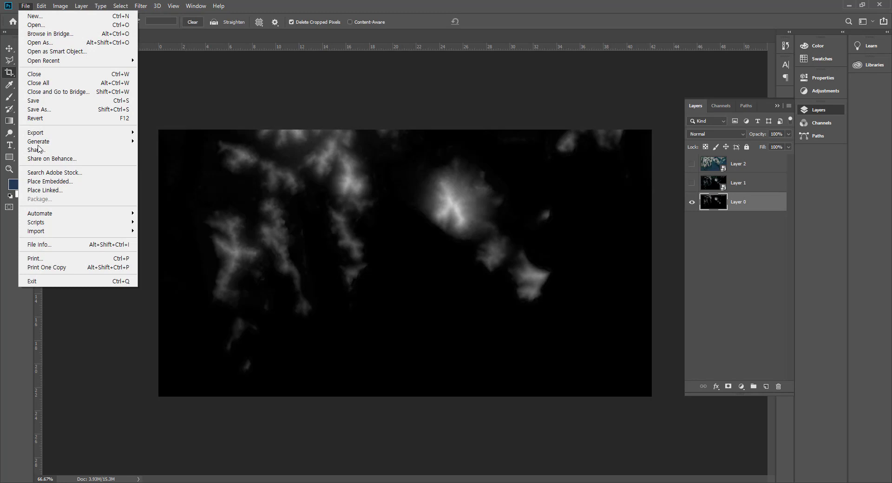
{"action": "left_click", "coordinate": [45, 111]}
{"action": "left_click", "coordinate": [251, 212]}
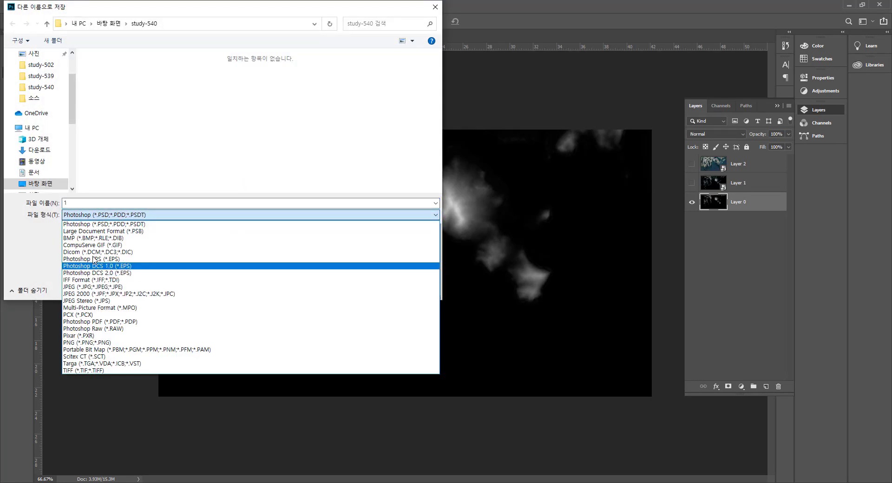
{"action": "left_click", "coordinate": [142, 285]}
{"action": "left_click", "coordinate": [253, 69]}
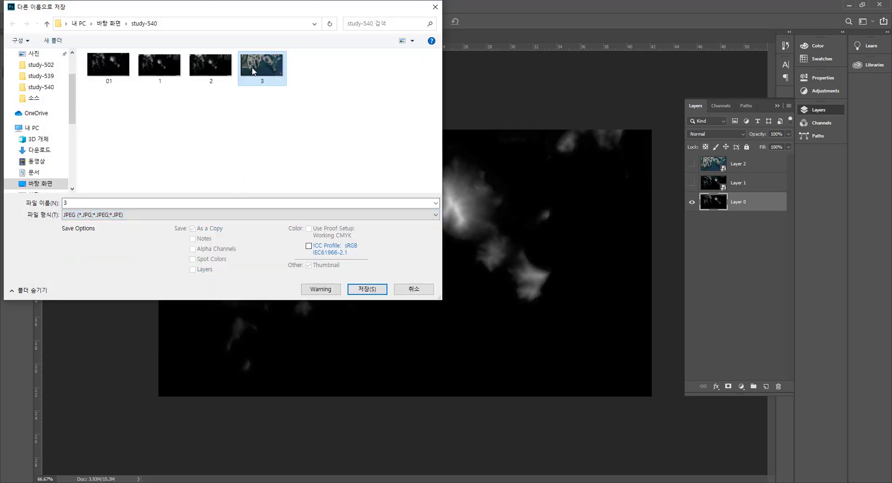
{"action": "left_click", "coordinate": [91, 67]}
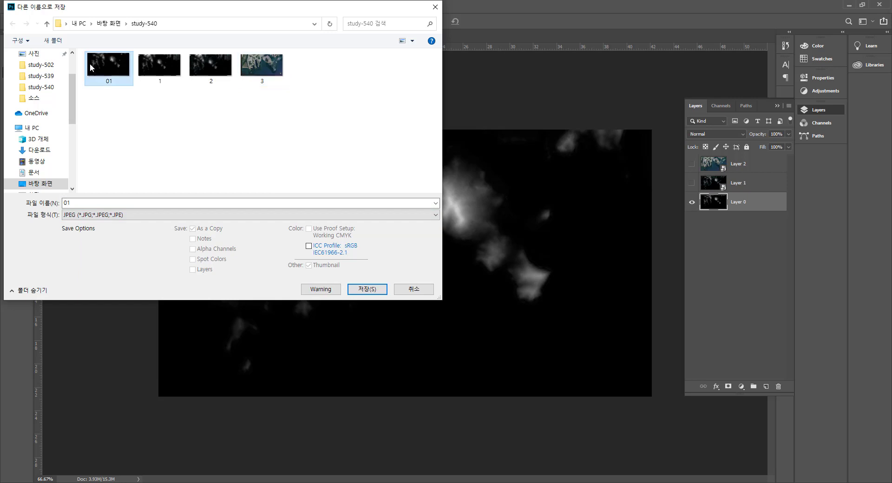
{"action": "left_click", "coordinate": [366, 289]}
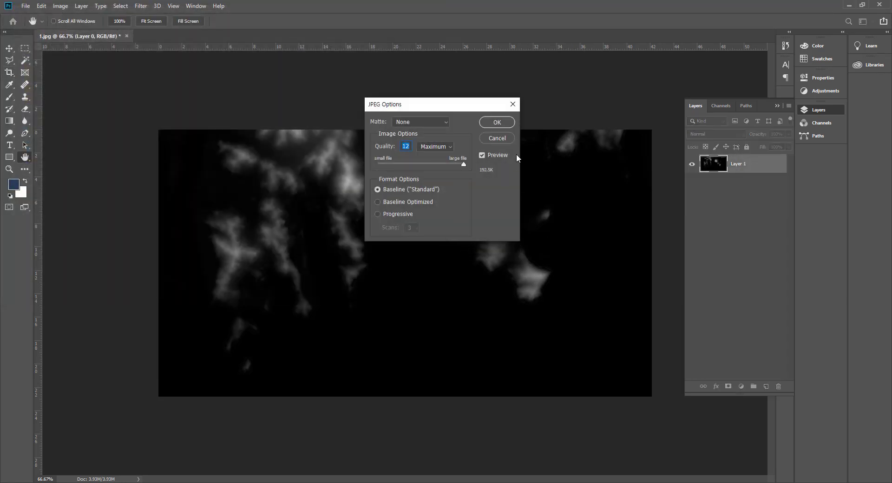
{"action": "left_click", "coordinate": [504, 123]}
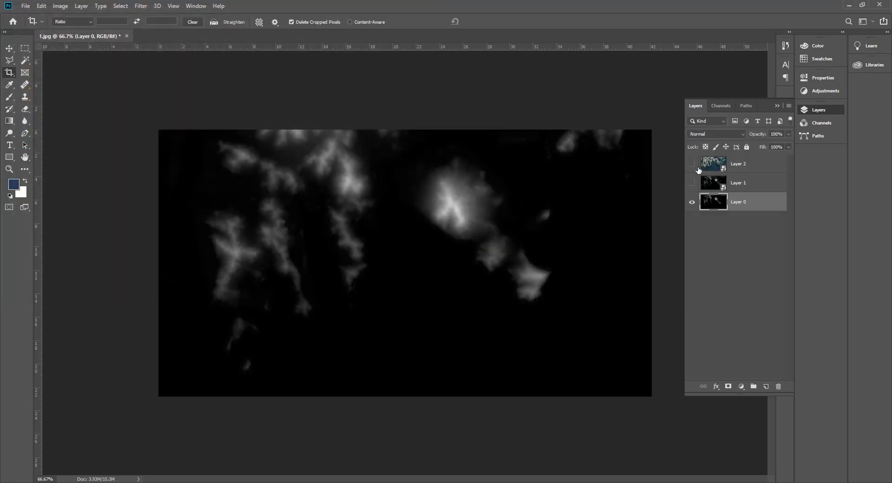
Show Layer 2 and hide Layer 0 so that only the satellite image is displayed
{"action": "left_click", "coordinate": [692, 163]}
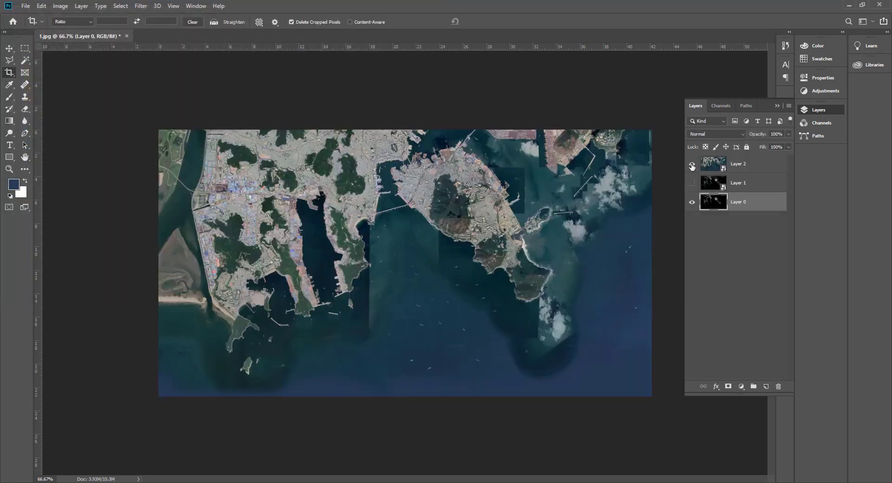
{"action": "left_click", "coordinate": [31, 6]}
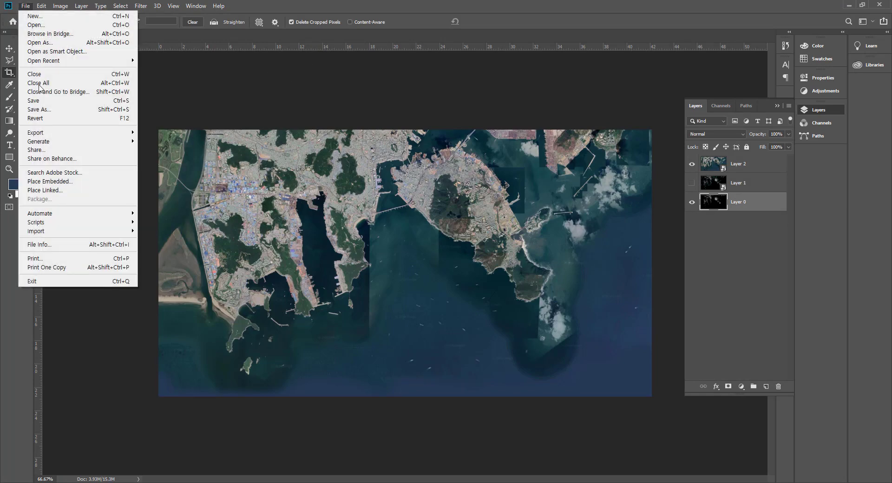
{"action": "left_click", "coordinate": [691, 202]}
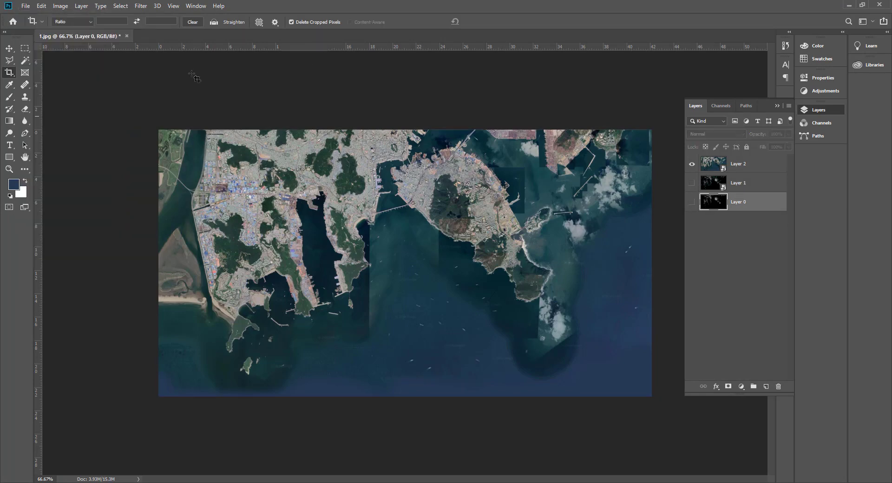
Save the satellite image as a JPEG named 02 at quality 12 in the study-540 folder
{"action": "left_click", "coordinate": [26, 6]}
{"action": "left_click", "coordinate": [53, 109]}
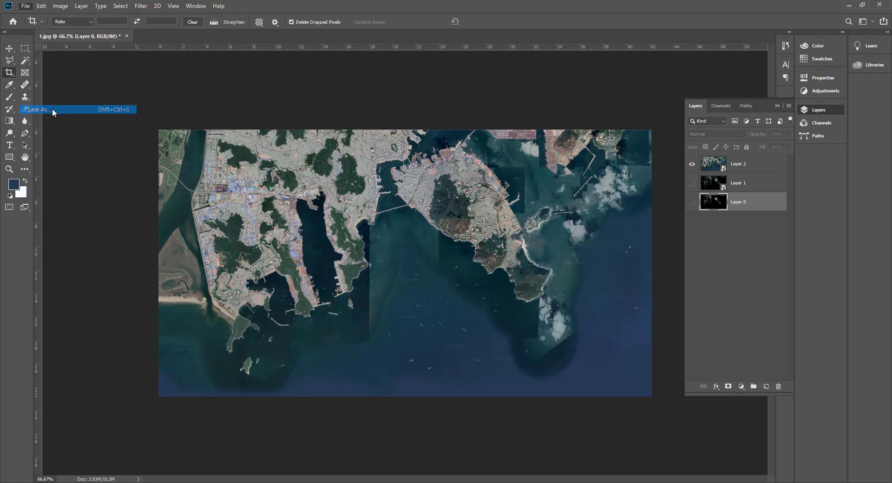
{"action": "left_click", "coordinate": [80, 214]}
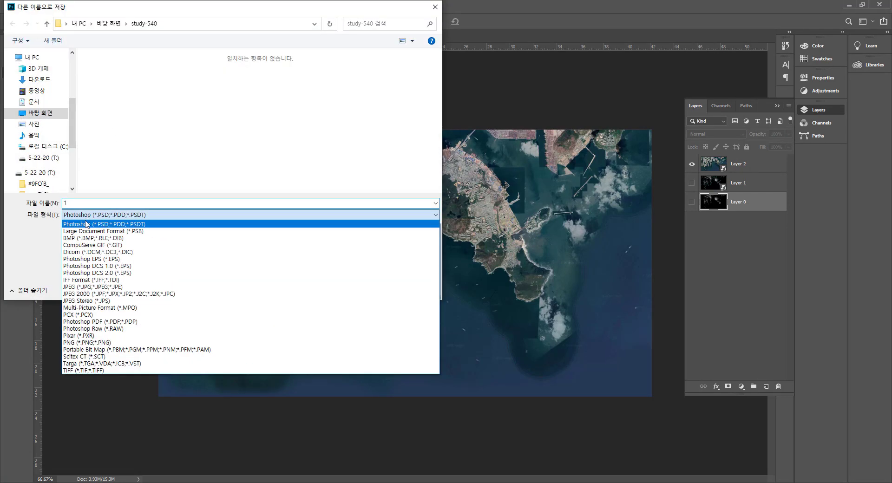
{"action": "left_click", "coordinate": [93, 288]}
{"action": "left_click", "coordinate": [108, 65]}
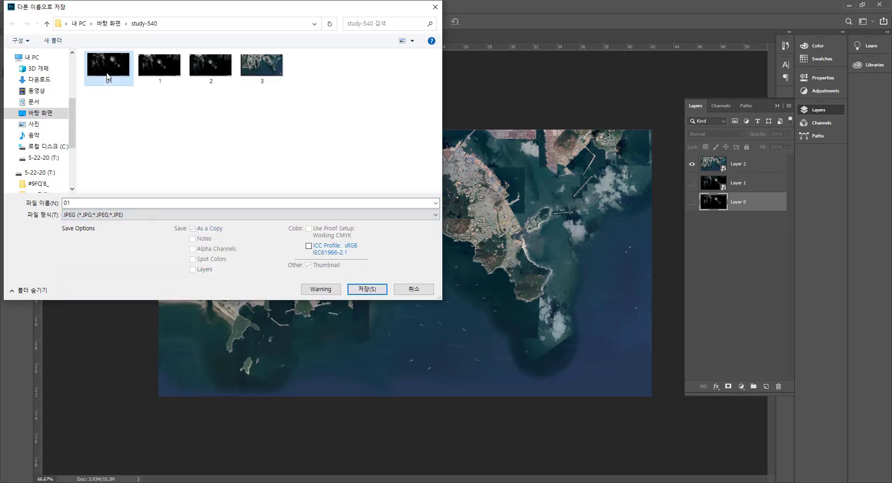
{"action": "left_click", "coordinate": [75, 203]}
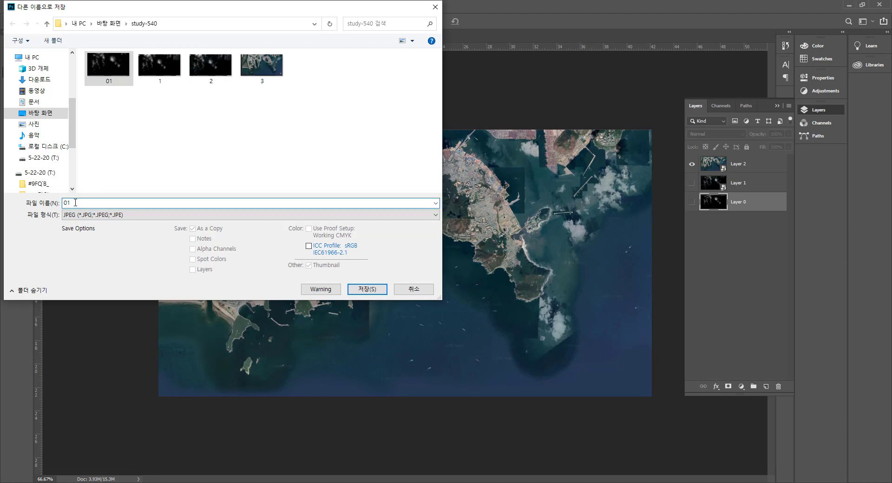
{"action": "key", "text": "BackSpace"}
{"action": "type", "text": "2"}
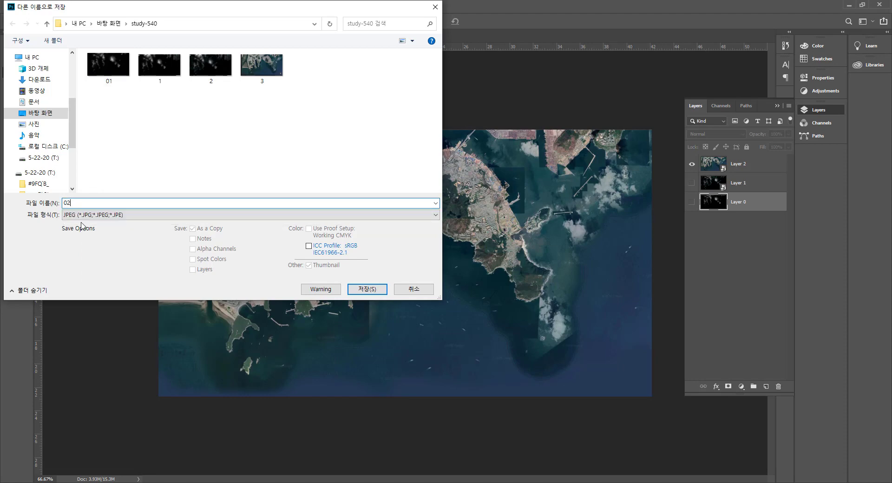
{"action": "left_click", "coordinate": [377, 290]}
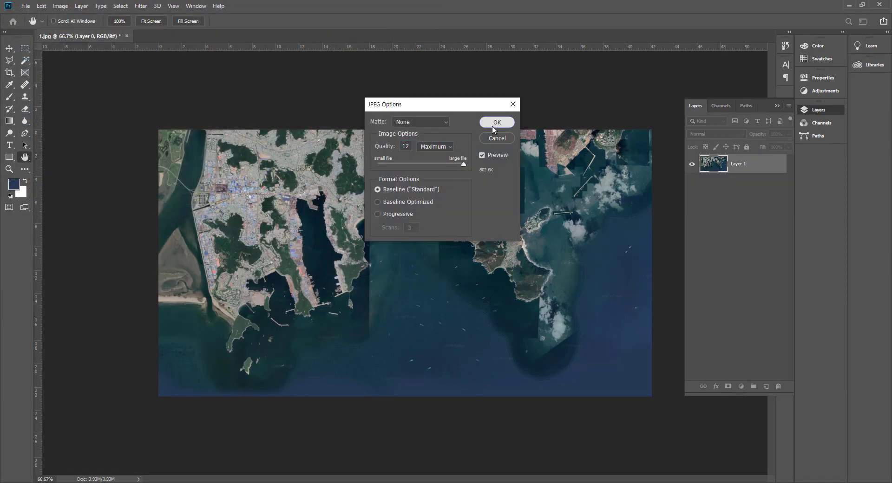
{"action": "left_click", "coordinate": [491, 123]}
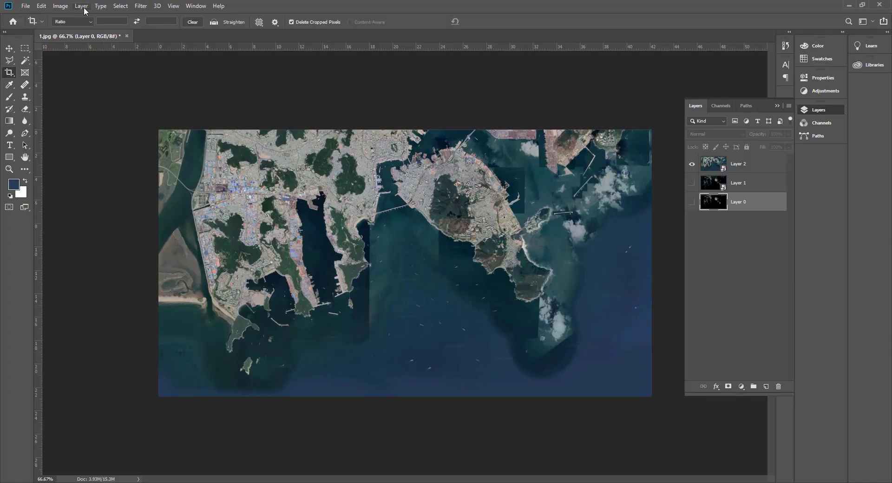
Check the canvas's width and height in centimetres without changing them
{"action": "left_click", "coordinate": [60, 6]}
{"action": "left_click", "coordinate": [86, 85]}
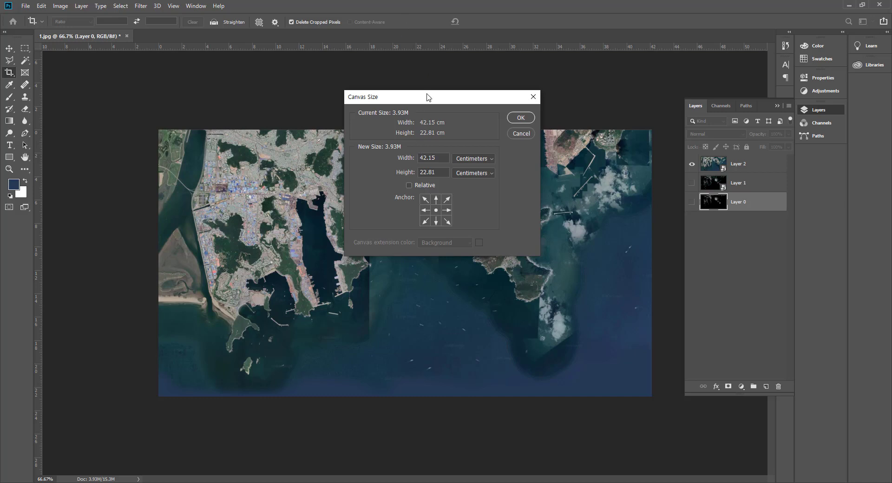
{"action": "left_click", "coordinate": [533, 96]}
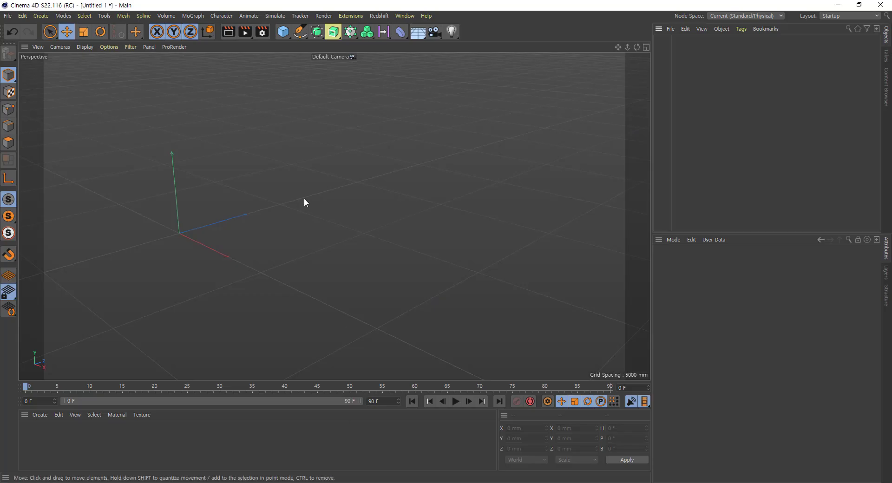
Add a Plane object and set its width to 4215 mm and its height to 2281 mm
{"action": "left_click", "coordinate": [281, 32]}
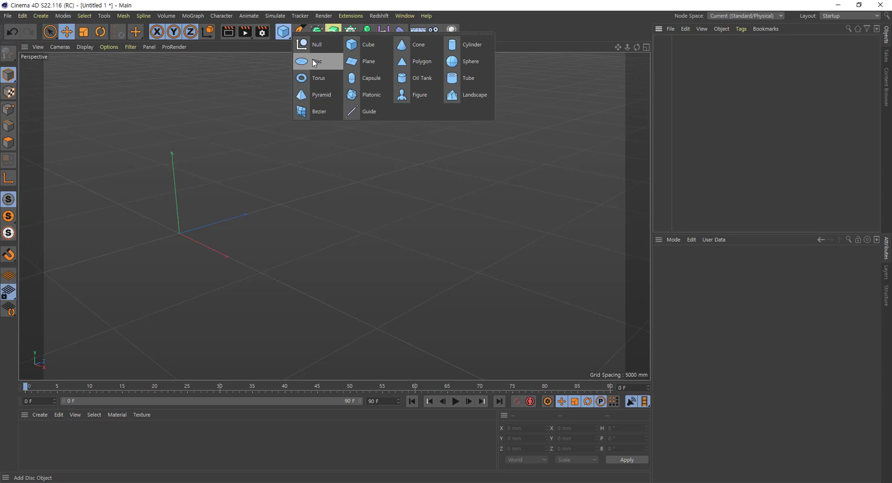
{"action": "left_click", "coordinate": [369, 61]}
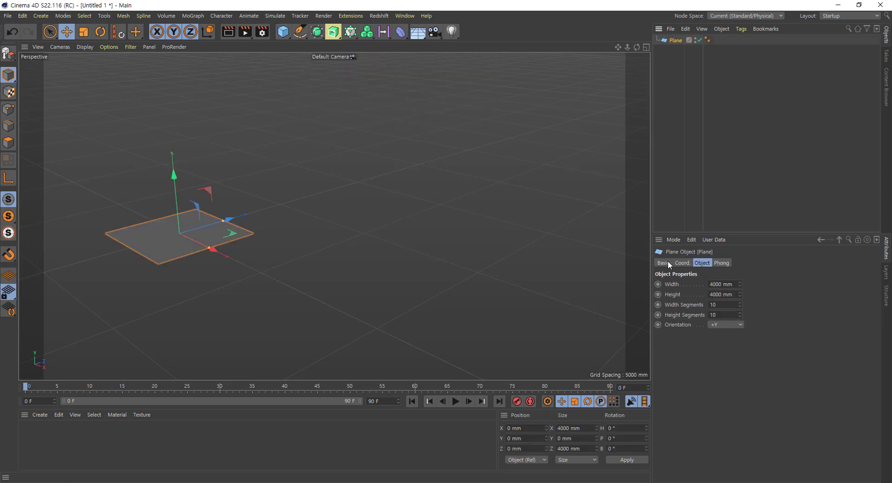
{"action": "left_click", "coordinate": [682, 263]}
{"action": "left_click", "coordinate": [703, 263]}
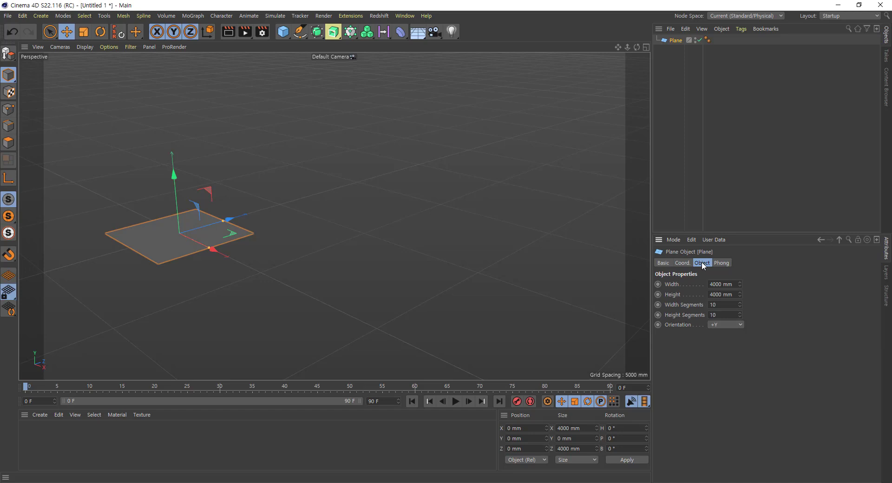
{"action": "left_click", "coordinate": [734, 284]}
{"action": "type", "text": "4215"}
{"action": "key", "text": "Tab"}
{"action": "left_click", "coordinate": [736, 294]}
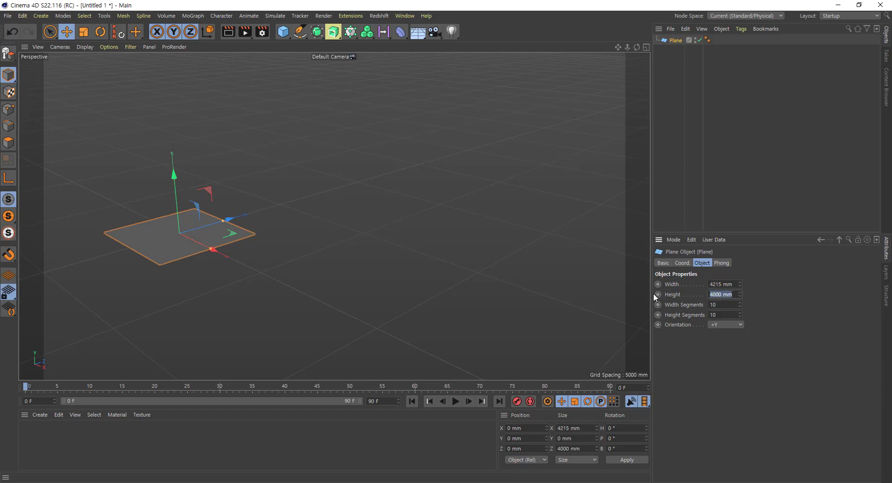
{"action": "type", "text": "2281"}
{"action": "key", "text": "Return"}
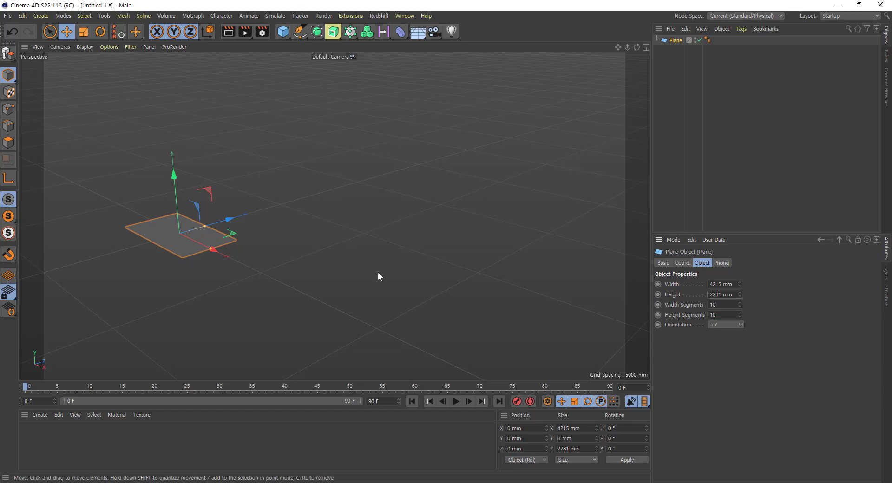
Enlarge the plane to a width of 421500 mm and a height of 228100 mm
{"action": "scroll", "coordinate": [406, 241], "scroll_direction": "down", "scroll_amount": 2}
{"action": "scroll", "coordinate": [182, 241], "scroll_direction": "up", "scroll_amount": 5}
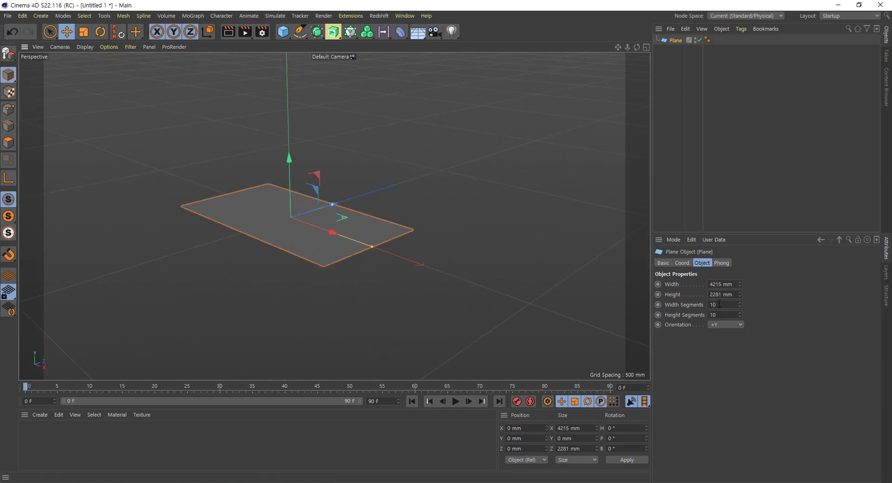
{"action": "left_click", "coordinate": [721, 284]}
{"action": "type", "text": "00"}
{"action": "left_click", "coordinate": [723, 294]}
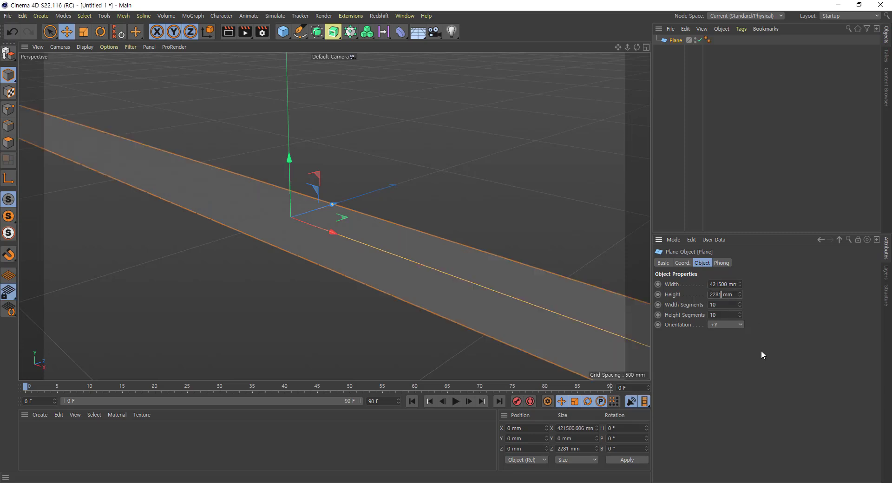
{"action": "type", "text": "00"}
{"action": "key", "text": "Return"}
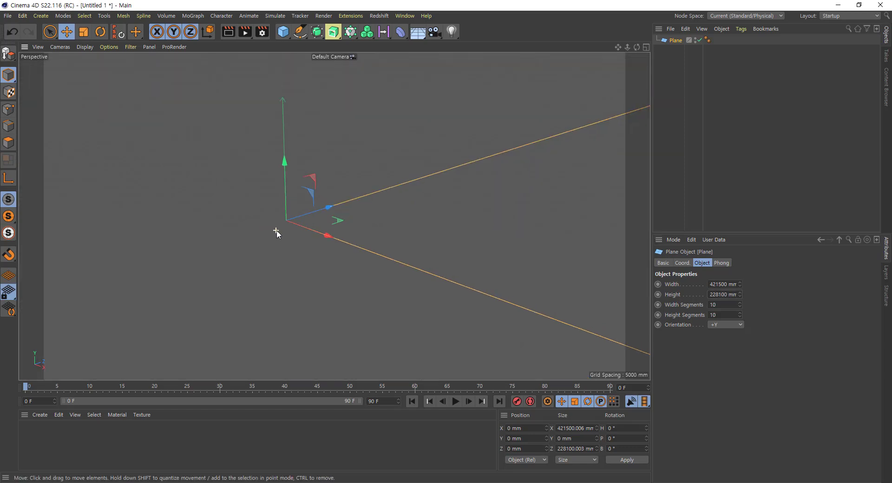
Add a Displacer deformer and make it a child of the Plane
{"action": "left_click_drag", "start_coordinate": [276, 232], "coordinate": [339, 209], "text": "alt"}
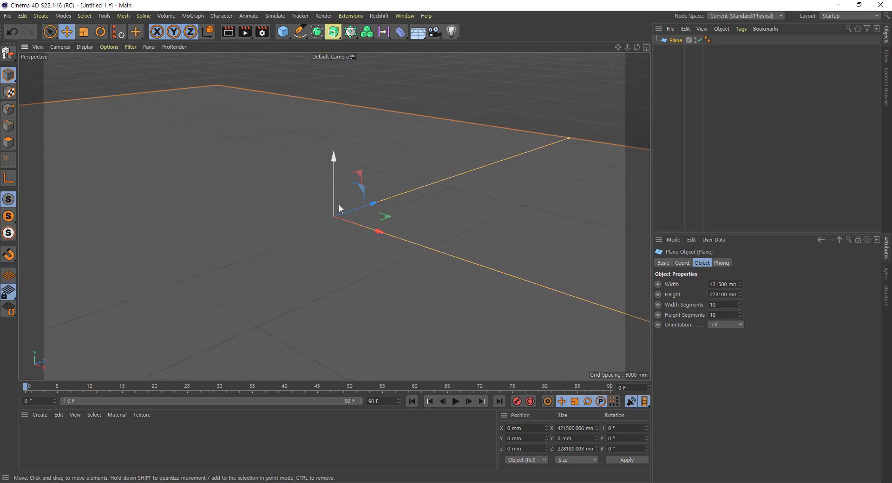
{"action": "scroll", "coordinate": [339, 208], "scroll_direction": "down", "scroll_amount": 8}
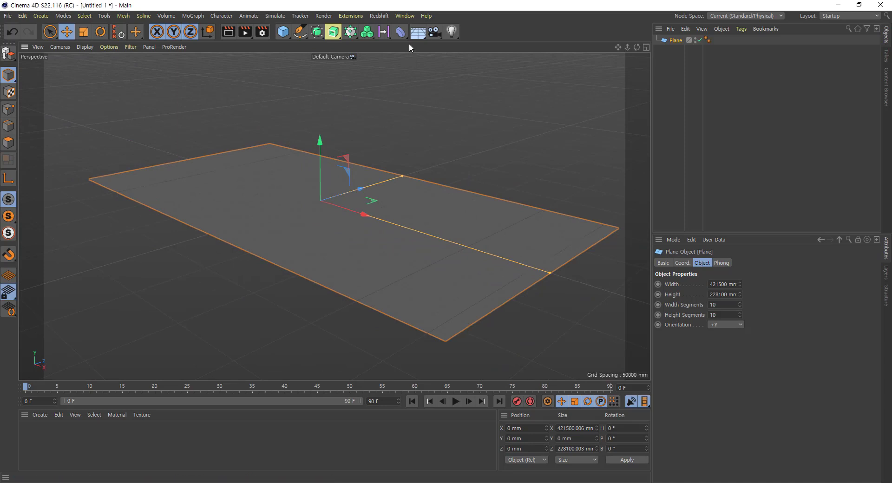
{"action": "left_click", "coordinate": [399, 32]}
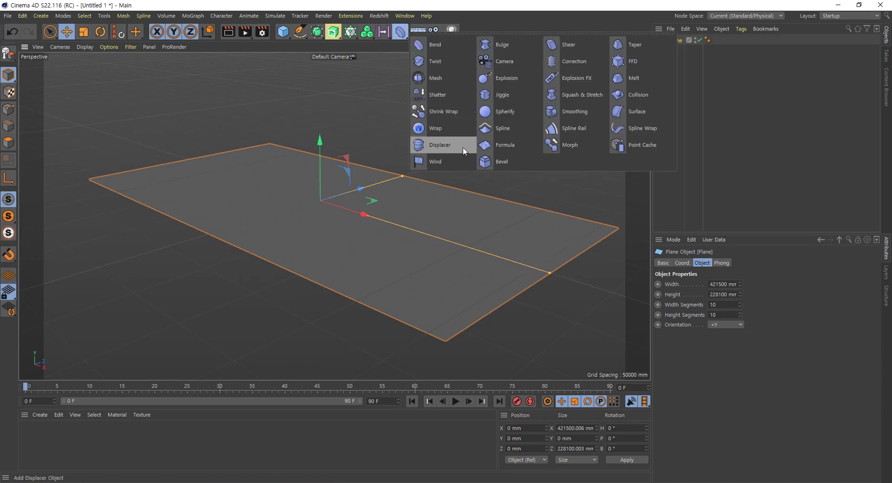
{"action": "left_click", "coordinate": [436, 146]}
{"action": "mouse_move", "coordinate": [678, 41]}
{"action": "left_mouse_down"}
{"action": "mouse_move", "coordinate": [683, 73]}
{"action": "mouse_move", "coordinate": [676, 48]}
{"action": "left_mouse_up"}
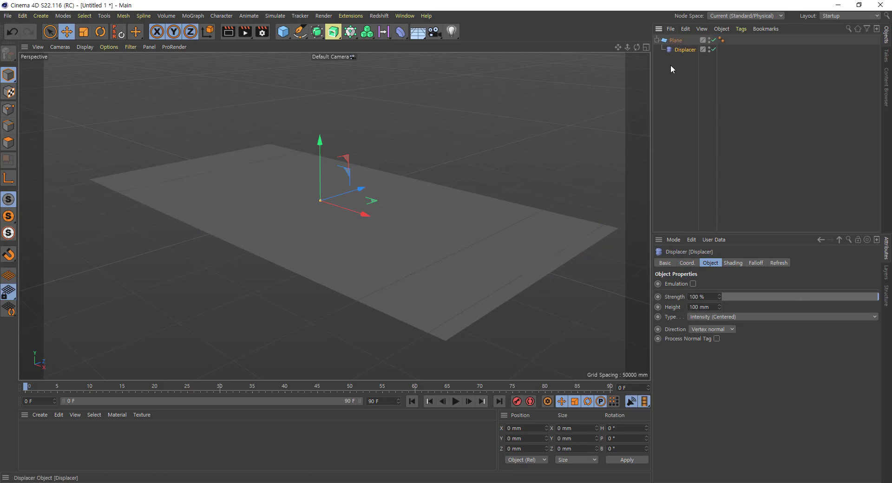
Load 01.jpg from the study-540 folder as the Displacer's shader, declining to copy it to the project location
{"action": "left_click", "coordinate": [734, 263]}
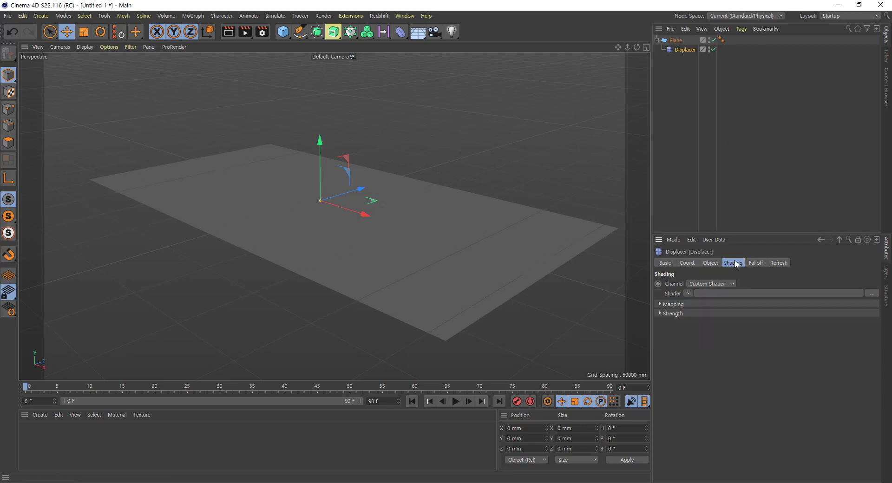
{"action": "left_click", "coordinate": [851, 292]}
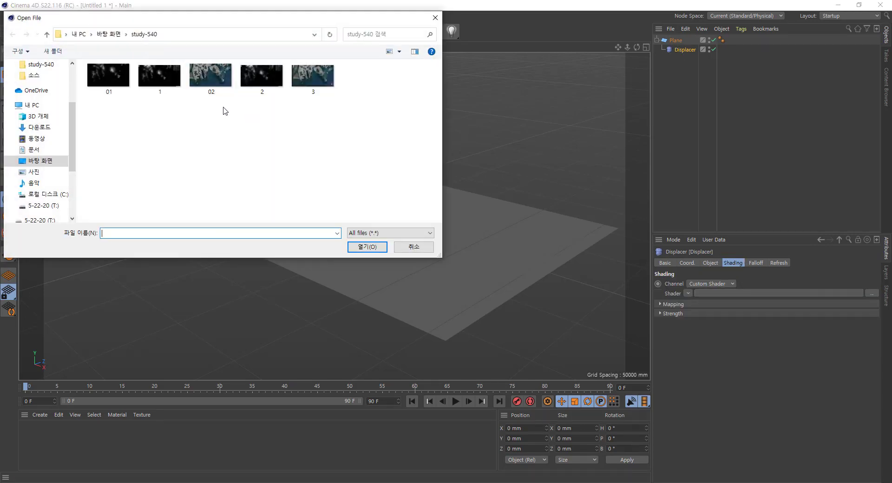
{"action": "left_click", "coordinate": [130, 89]}
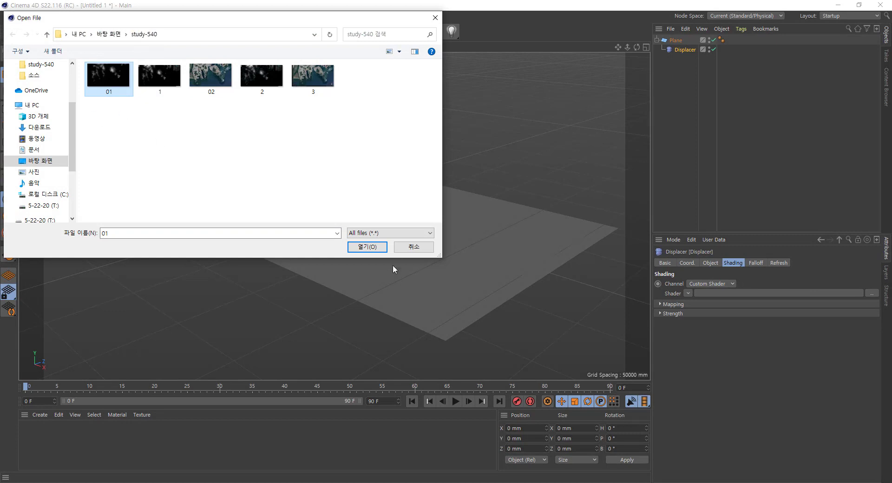
{"action": "left_click", "coordinate": [367, 246]}
{"action": "left_click", "coordinate": [509, 287]}
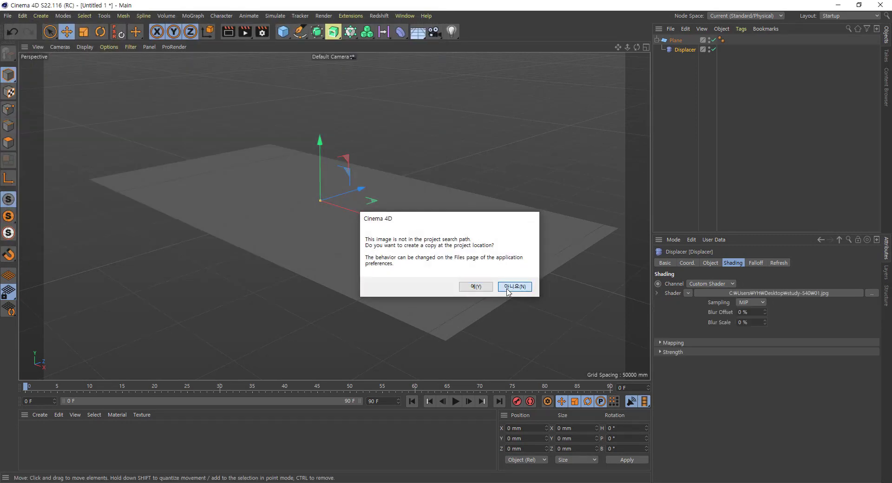
Set the Displacer's height to 9000 mm
{"action": "left_click", "coordinate": [711, 263]}
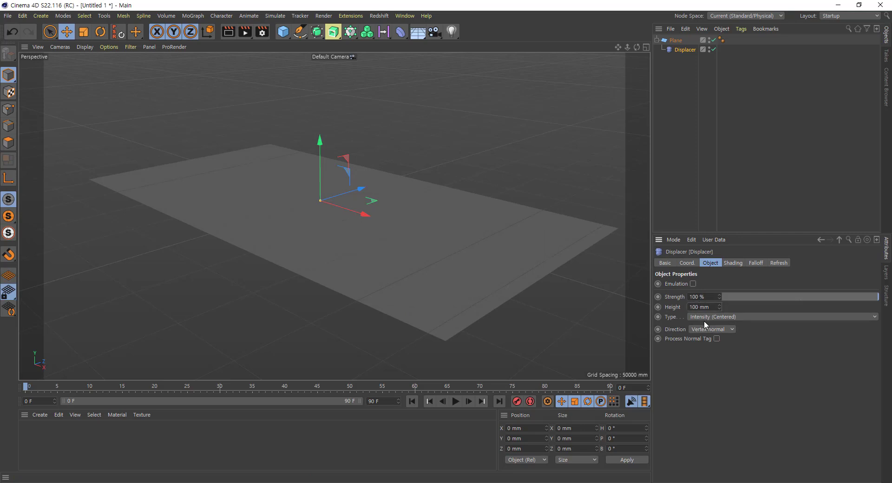
{"action": "key", "text": "Return"}
{"action": "left_click_drag", "start_coordinate": [689, 307], "coordinate": [692, 307]}
{"action": "type", "text": "9"}
{"action": "key", "text": "Return"}
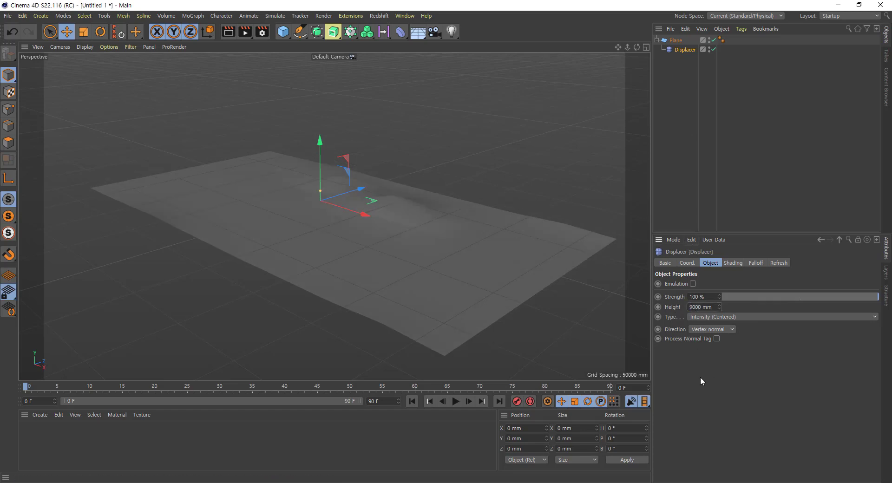
Set the Displacer's height to 20000 mm
{"action": "left_click", "coordinate": [693, 307]}
{"action": "key", "text": "BackSpace"}
{"action": "type", "text": "2"}
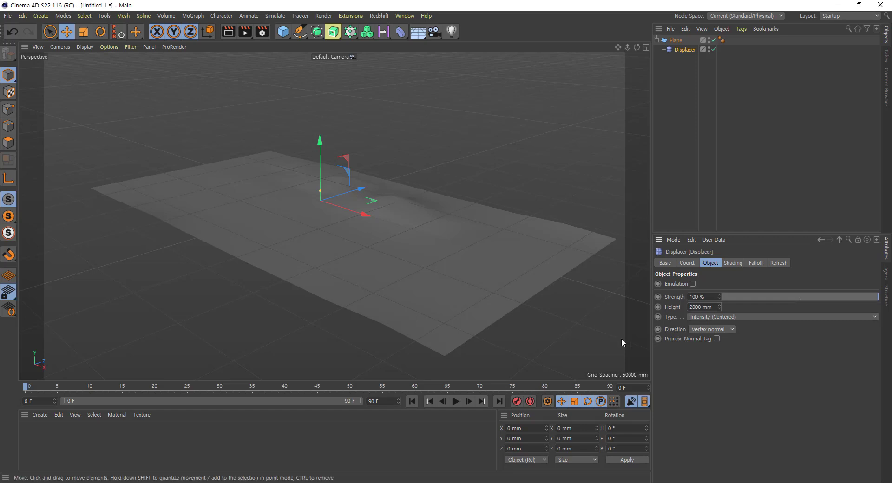
{"action": "type", "text": "0"}
{"action": "key", "text": "Return"}
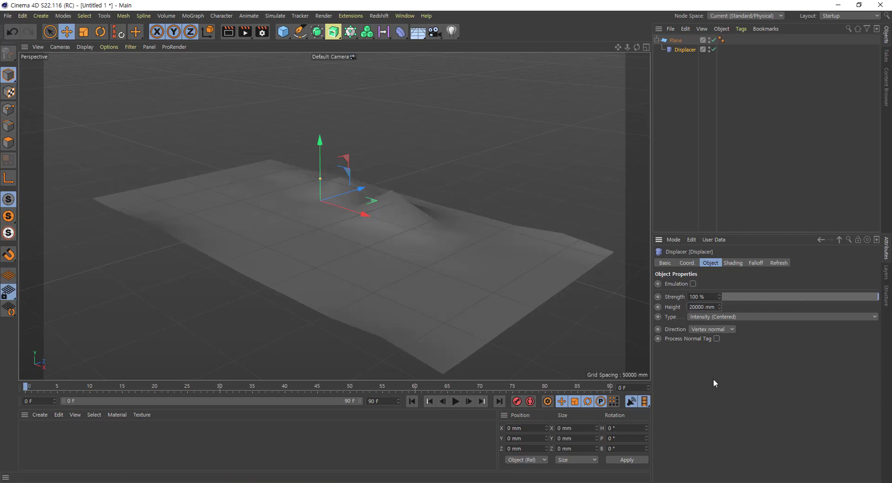
{"action": "mouse_move", "coordinate": [637, 47]}
{"action": "left_mouse_down"}
{"action": "mouse_move", "coordinate": [651, 79]}
{"action": "mouse_move", "coordinate": [643, 28]}
{"action": "mouse_move", "coordinate": [631, 45]}
{"action": "left_mouse_up"}
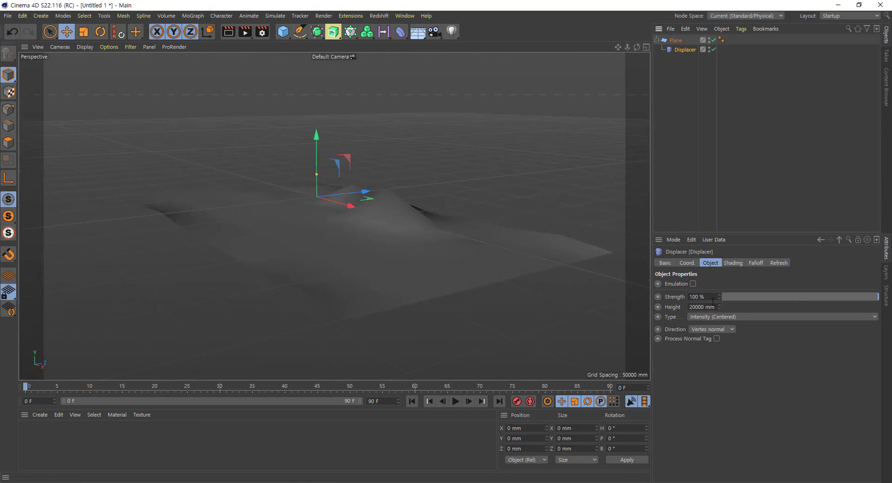
{"action": "left_click", "coordinate": [732, 263]}
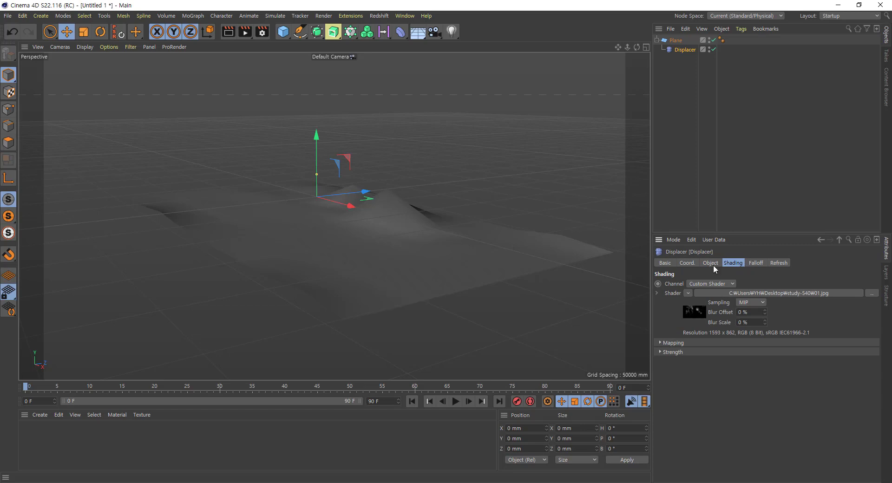
{"action": "left_click", "coordinate": [710, 264]}
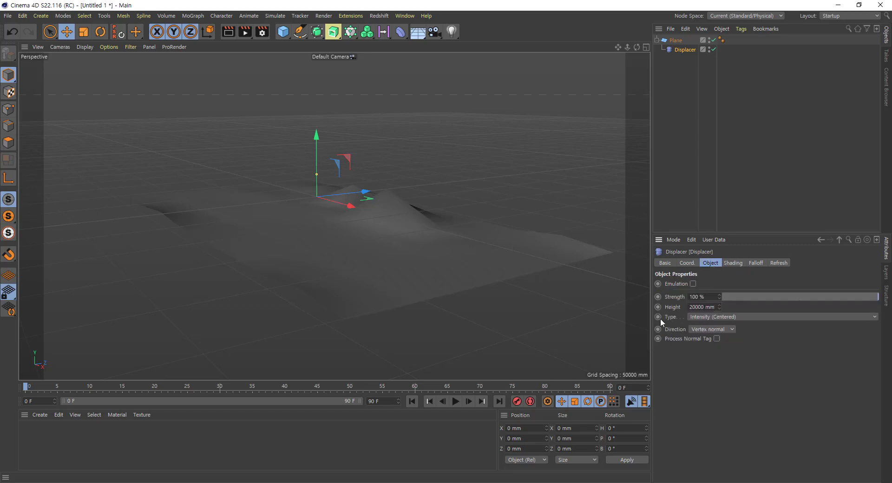
Set the Plane's width segments and height segments to 100
{"action": "left_click", "coordinate": [676, 41]}
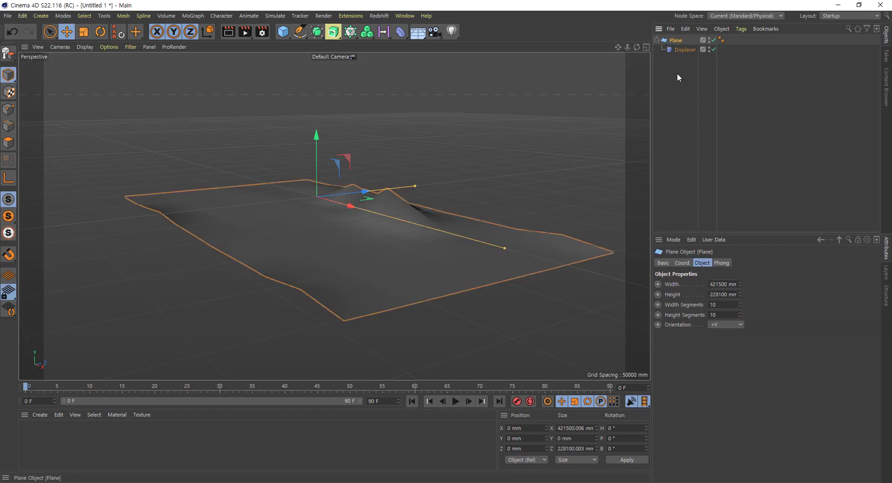
{"action": "left_click", "coordinate": [720, 304]}
{"action": "type", "text": "0"}
{"action": "left_click", "coordinate": [723, 316]}
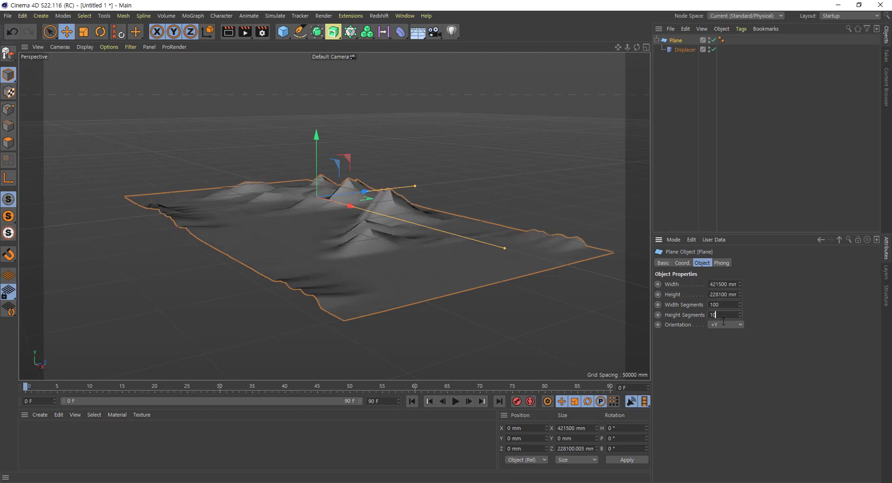
{"action": "type", "text": "0"}
{"action": "key", "text": "Return"}
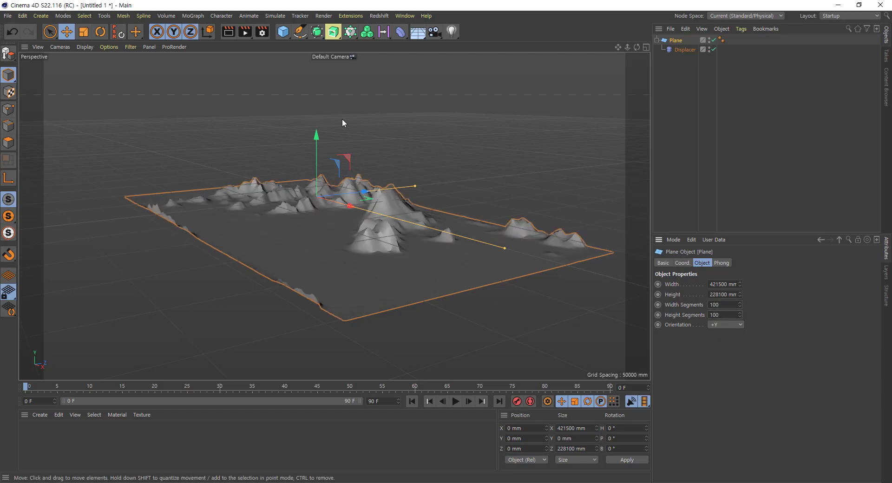
Raise the Plane's mesh resolution to 200 width segments and 200 height segments
{"action": "left_click", "coordinate": [713, 305]}
{"action": "key", "text": "BackSpace"}
{"action": "type", "text": "2"}
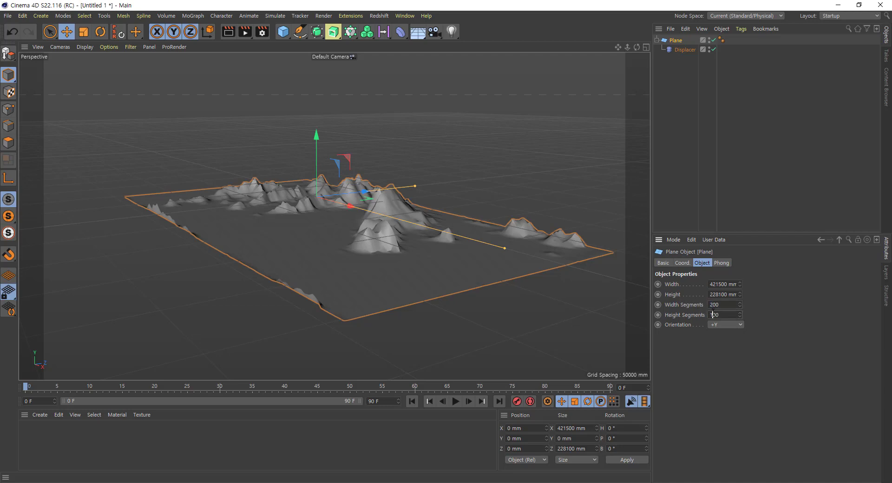
{"action": "left_click", "coordinate": [712, 314]}
{"action": "key", "text": "BackSpace"}
{"action": "type", "text": "2"}
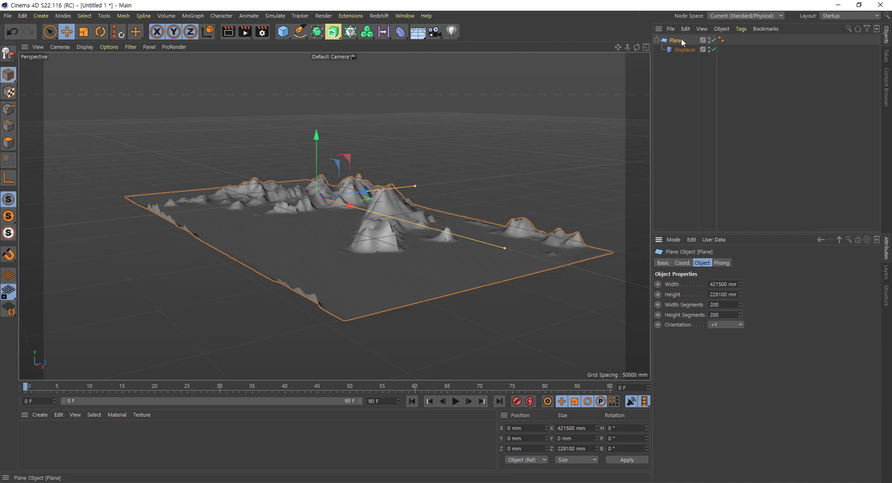
{"action": "left_click", "coordinate": [680, 263]}
{"action": "left_click", "coordinate": [698, 263]}
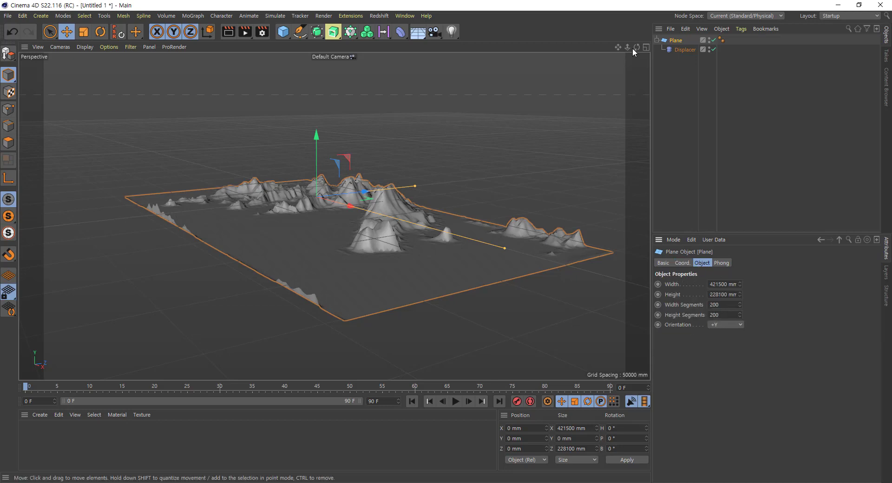
Set the Displacer's height to 10000 mm and inspect the terrain relief
{"action": "left_click_drag", "start_coordinate": [634, 46], "coordinate": [604, 65]}
{"action": "scroll", "coordinate": [355, 185], "scroll_direction": "down", "scroll_amount": 4}
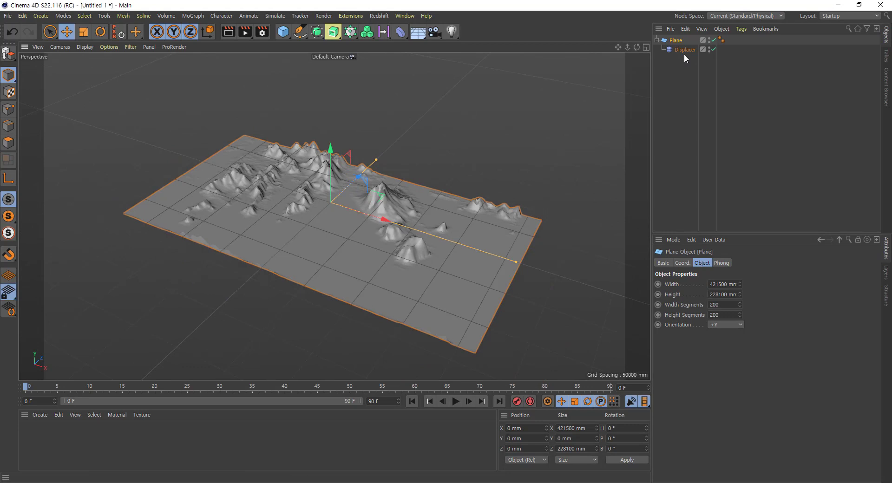
{"action": "left_click", "coordinate": [685, 50]}
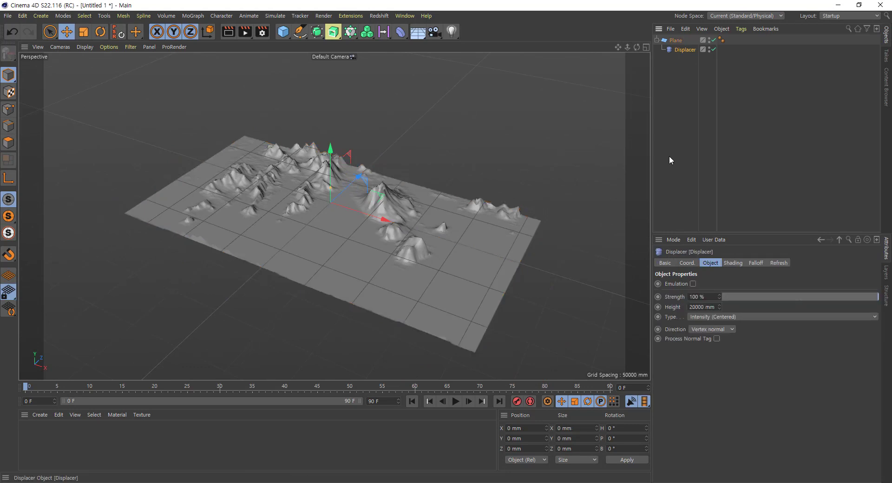
{"action": "left_click", "coordinate": [692, 307]}
{"action": "key", "text": "BackSpace"}
{"action": "type", "text": "1"}
{"action": "key", "text": "Return"}
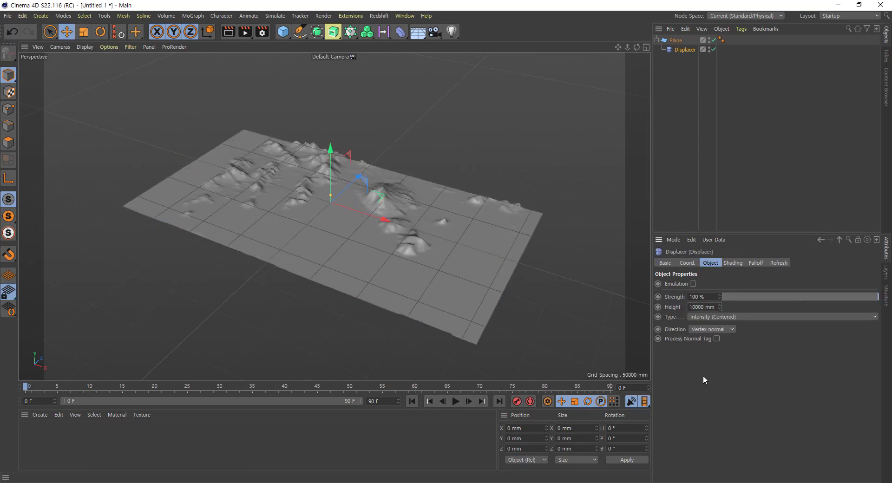
{"action": "left_click_drag", "start_coordinate": [637, 47], "coordinate": [639, 70]}
{"action": "left_click_drag", "start_coordinate": [334, 216], "coordinate": [403, 178], "text": "alt"}
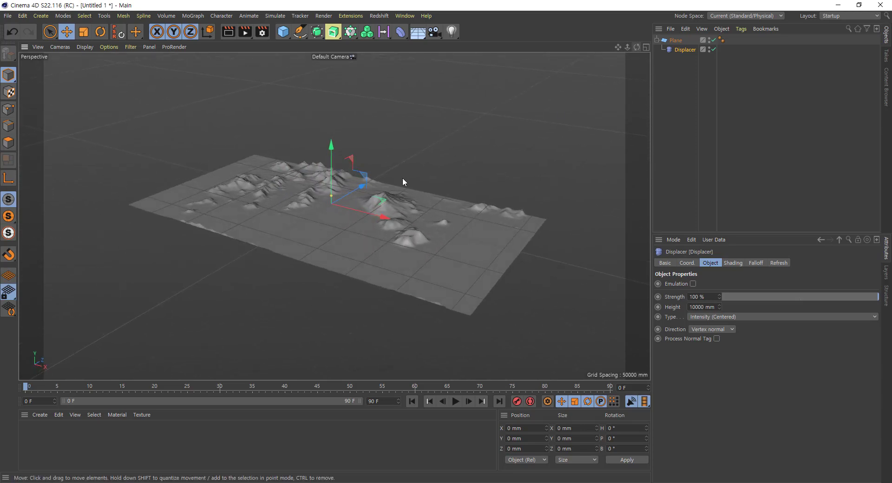
{"action": "scroll", "coordinate": [401, 176], "scroll_direction": "up", "scroll_amount": 3}
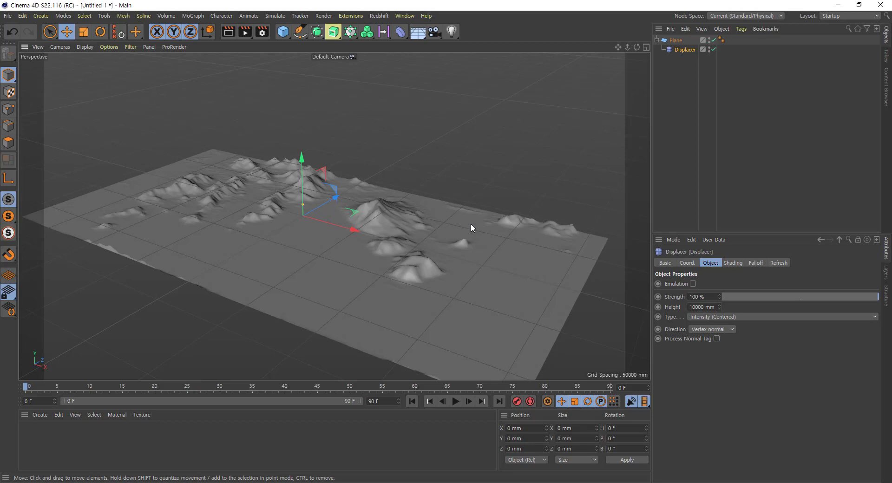
Create a default material and load 02.jpg from the study-540 folder as its color texture, declining to copy it to the project location
{"action": "left_click", "coordinate": [40, 414]}
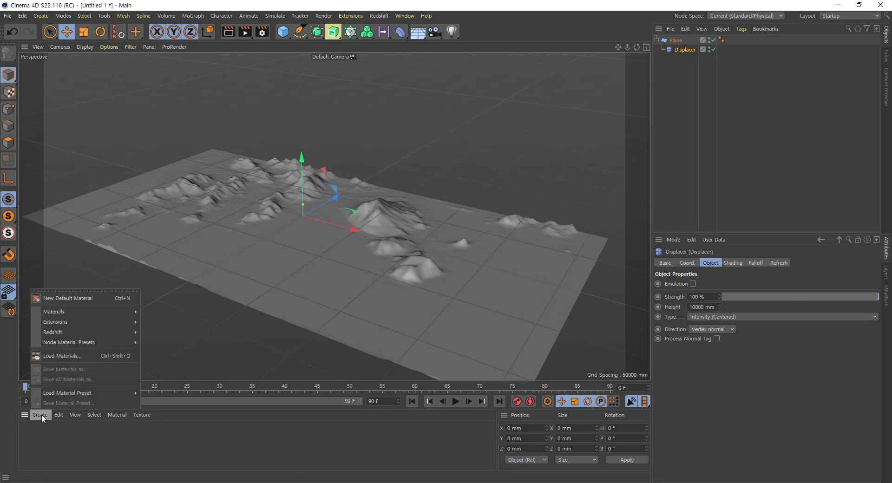
{"action": "left_click", "coordinate": [101, 298]}
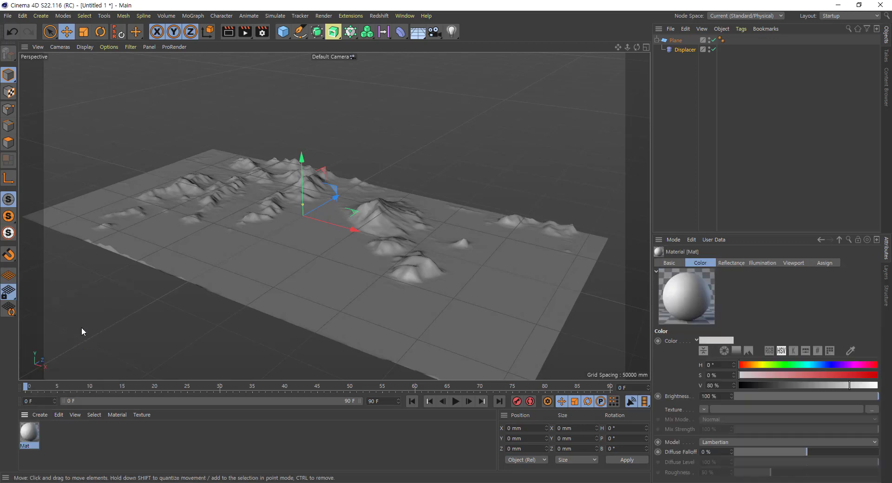
{"action": "double_click", "coordinate": [35, 435]}
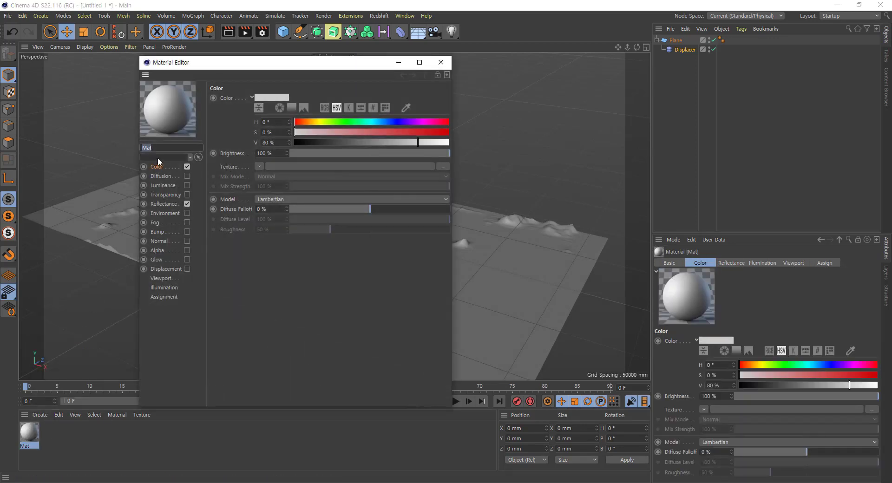
{"action": "left_click", "coordinate": [304, 165]}
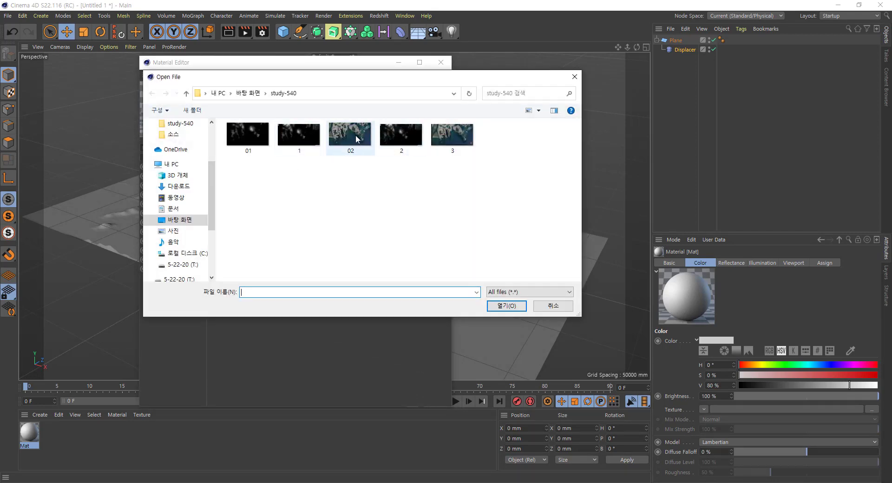
{"action": "left_click", "coordinate": [356, 135]}
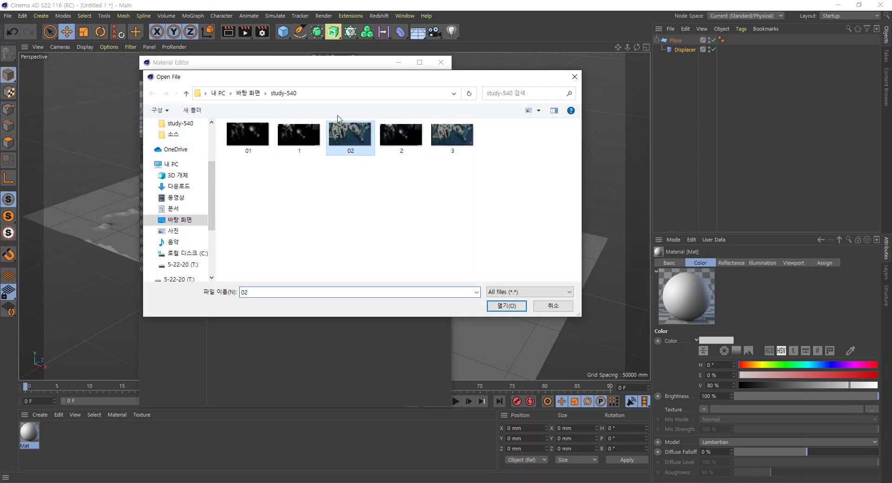
{"action": "left_click", "coordinate": [506, 305]}
{"action": "left_click", "coordinate": [512, 284]}
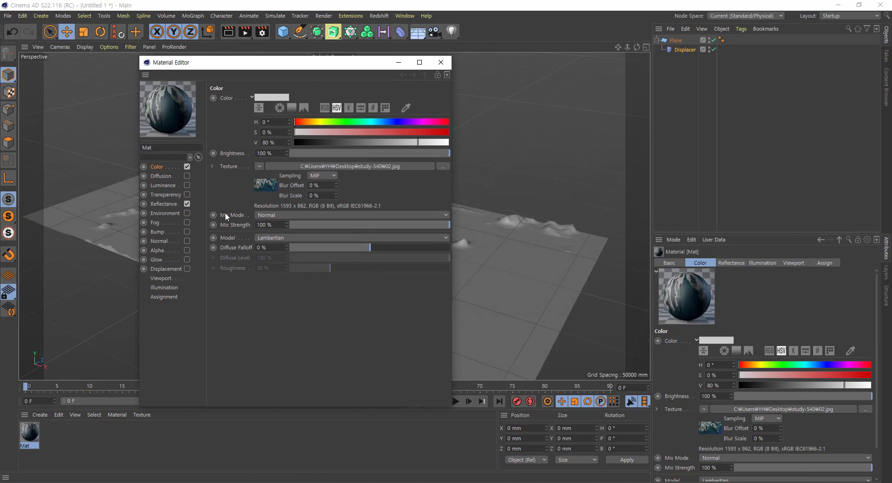
{"action": "left_click", "coordinate": [441, 63]}
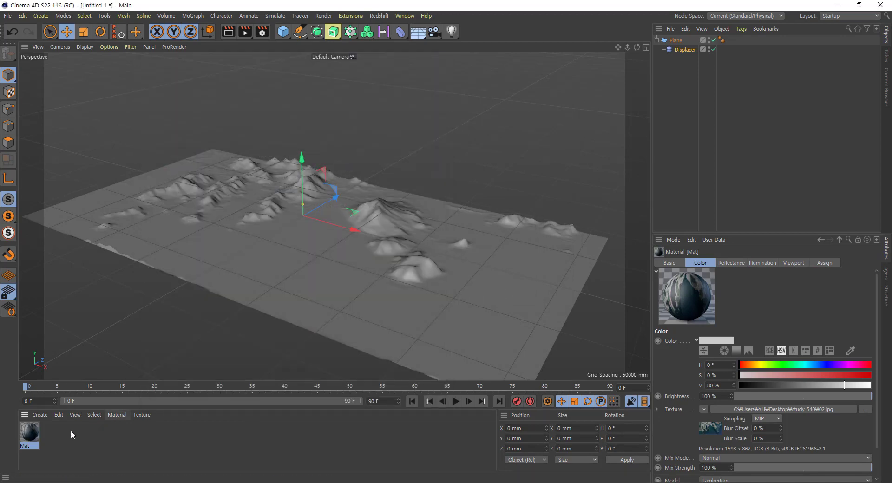
Apply the satellite image material to the Plane
{"action": "left_click_drag", "start_coordinate": [678, 122], "coordinate": [557, 70]}
{"action": "left_click_drag", "start_coordinate": [334, 216], "coordinate": [334, 216]}
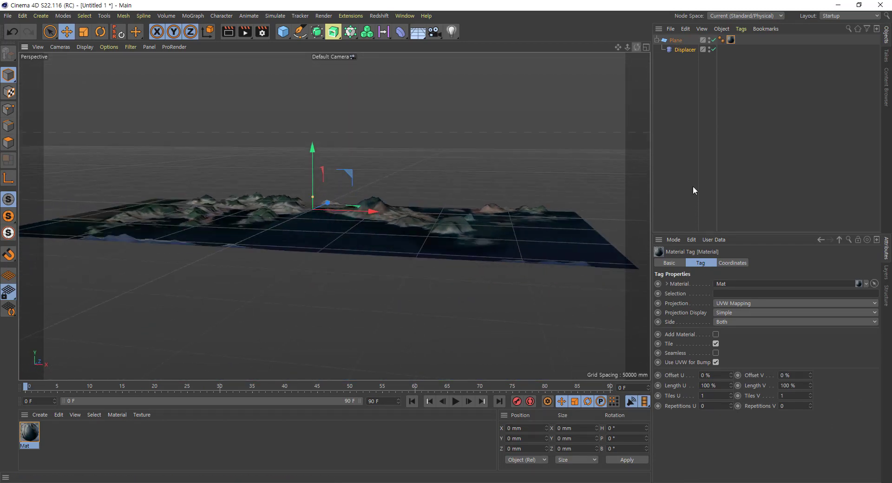
Set the Displacer's height to 8000 mm and check the textured terrain
{"action": "left_click", "coordinate": [685, 50]}
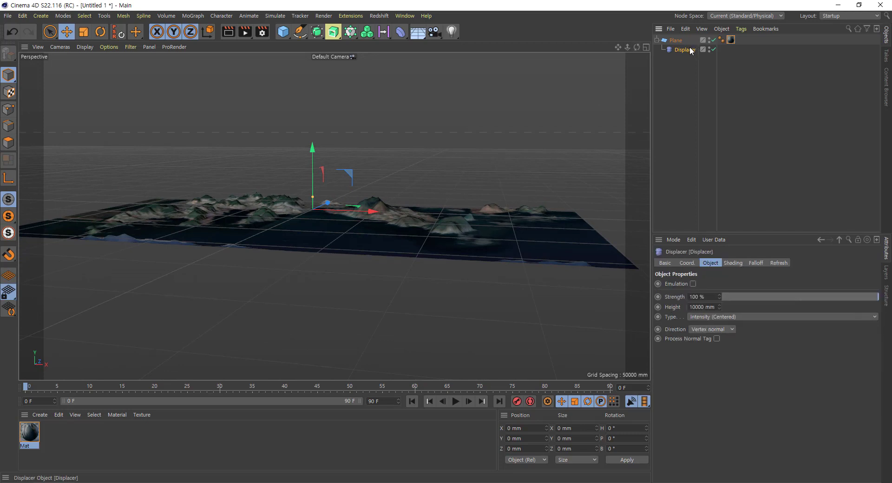
{"action": "double_click", "coordinate": [695, 307]}
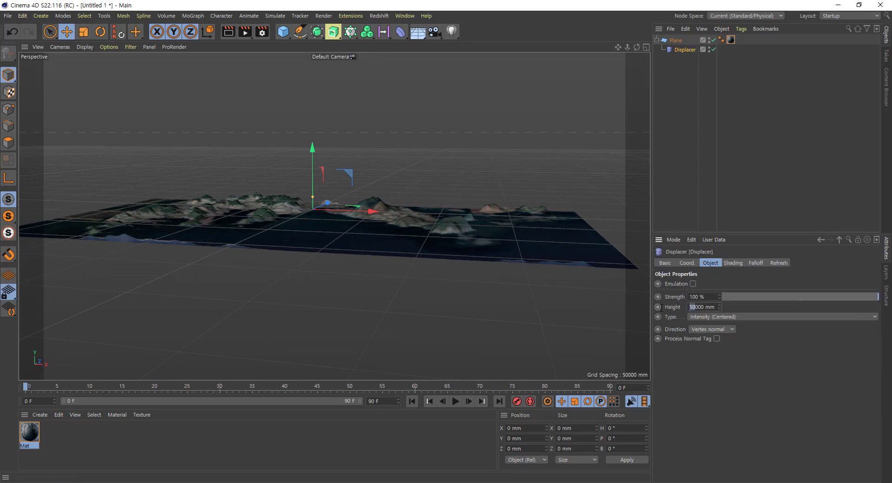
{"action": "type", "text": "8000"}
{"action": "key", "text": "Return"}
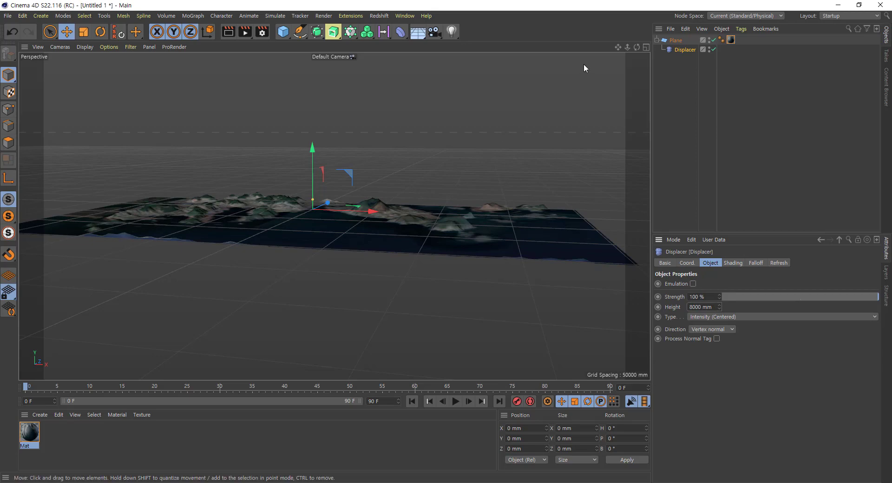
{"action": "left_click_drag", "start_coordinate": [334, 205], "coordinate": [334, 216], "text": "alt"}
{"action": "left_click_drag", "start_coordinate": [638, 45], "coordinate": [558, 85]}
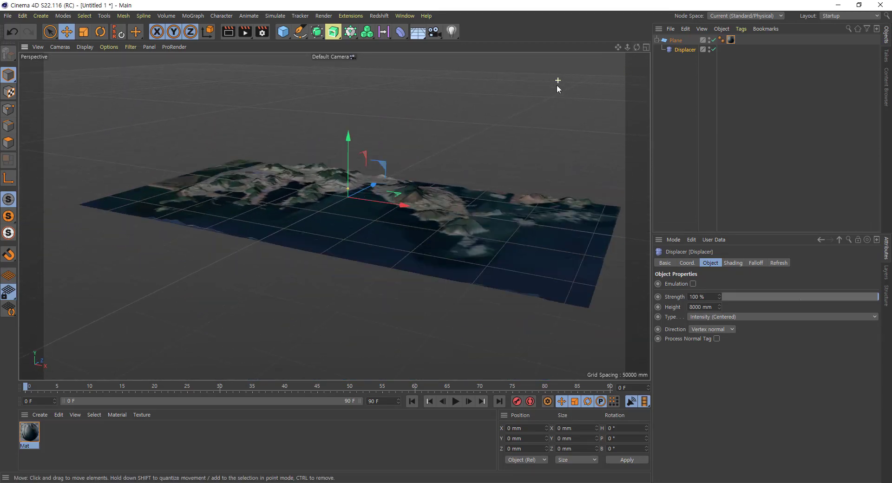
Export the terrain as an FBX version 7.7 (2019) file named topo in the study-540 folder, keeping the default export settings
{"action": "left_click", "coordinate": [8, 16]}
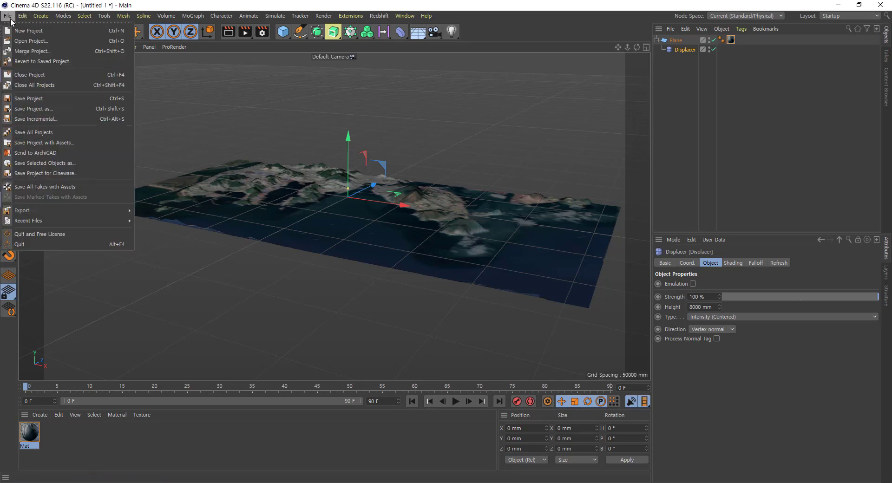
{"action": "mouse_move", "coordinate": [102, 213]}
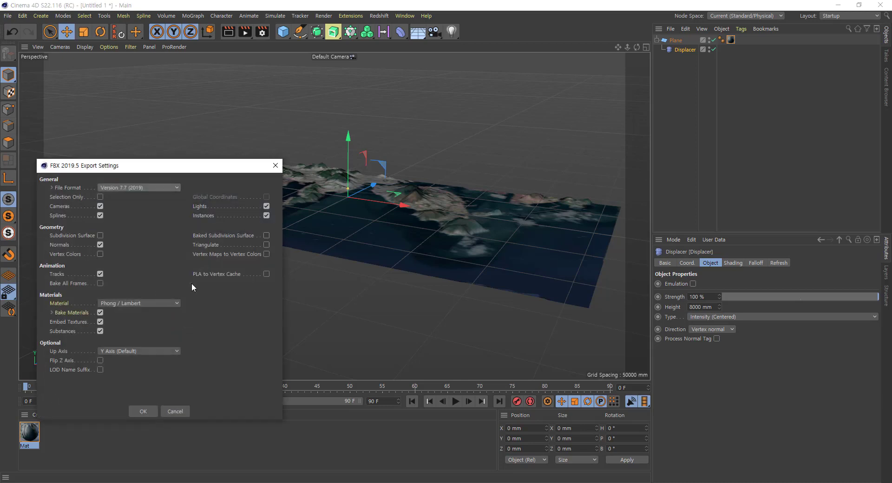
{"action": "left_click", "coordinate": [140, 410]}
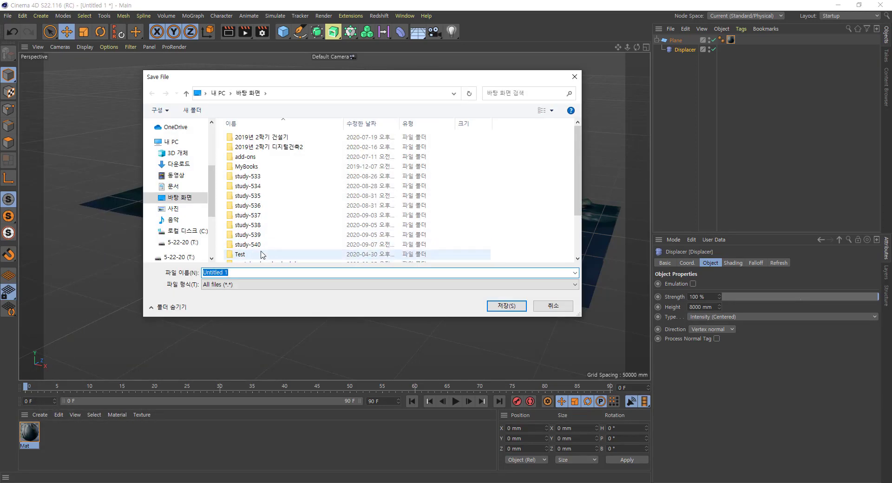
{"action": "left_click", "coordinate": [257, 246]}
{"action": "double_click", "coordinate": [257, 246]}
{"action": "left_click", "coordinate": [235, 273]}
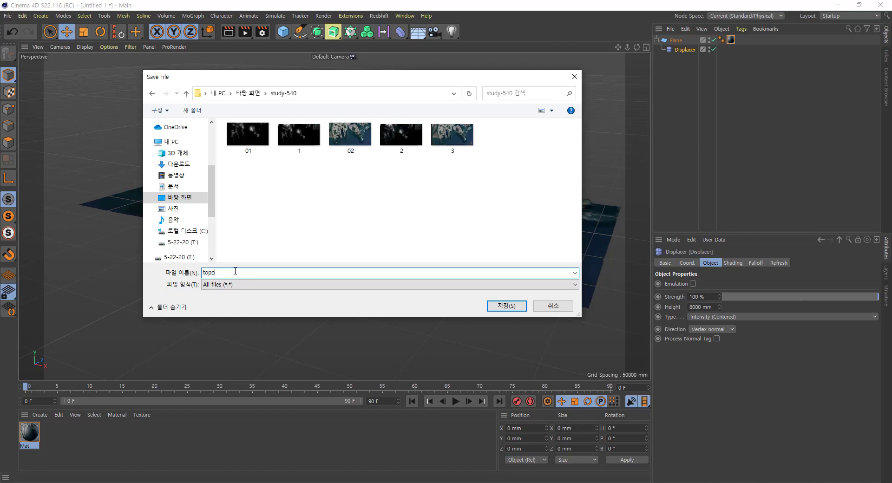
{"action": "key", "text": "Tab"}
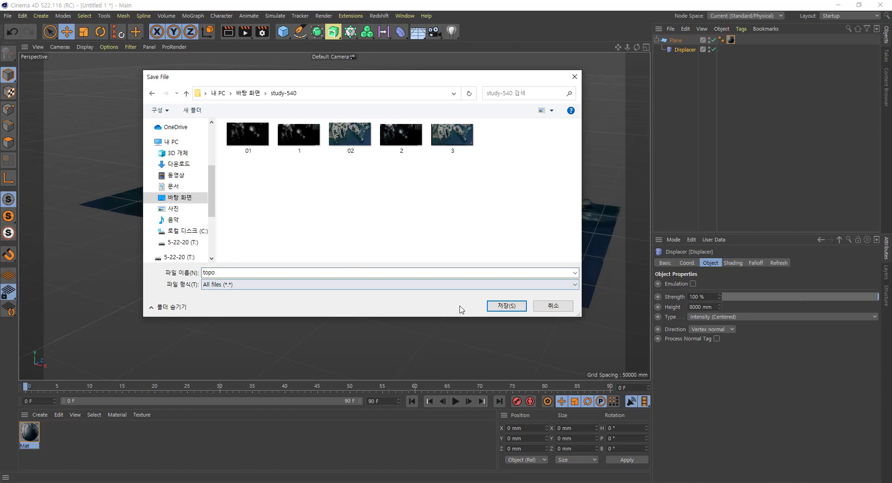
{"action": "left_click", "coordinate": [499, 307]}
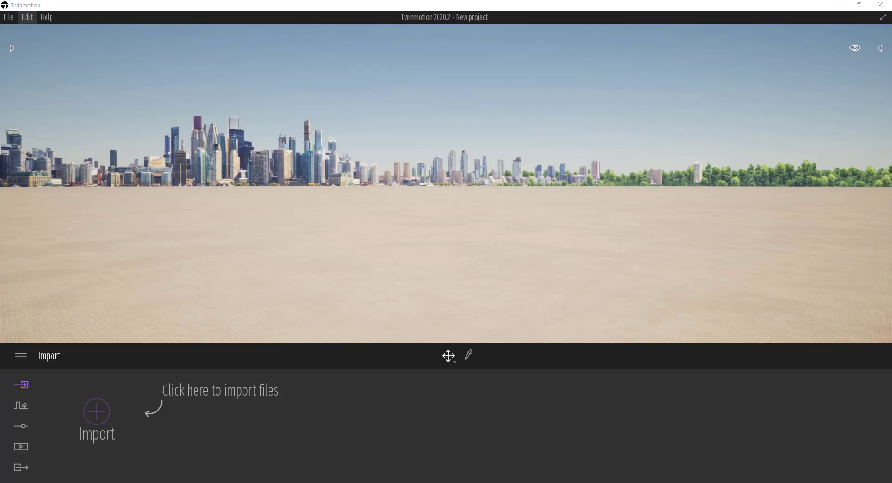
Switch to Twinmotion and import the topo file from the desktop's study-540 folder as geometry with the default options
{"action": "left_click", "coordinate": [106, 412]}
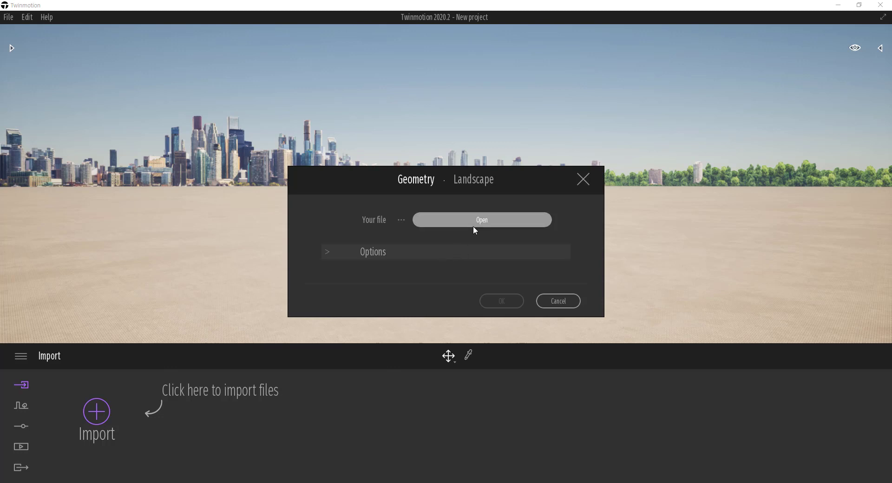
{"action": "left_click", "coordinate": [473, 227]}
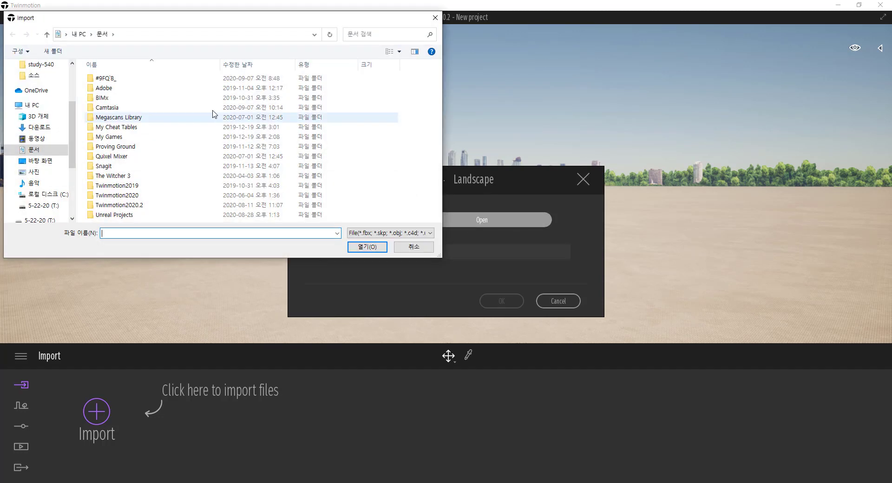
{"action": "left_click", "coordinate": [40, 161]}
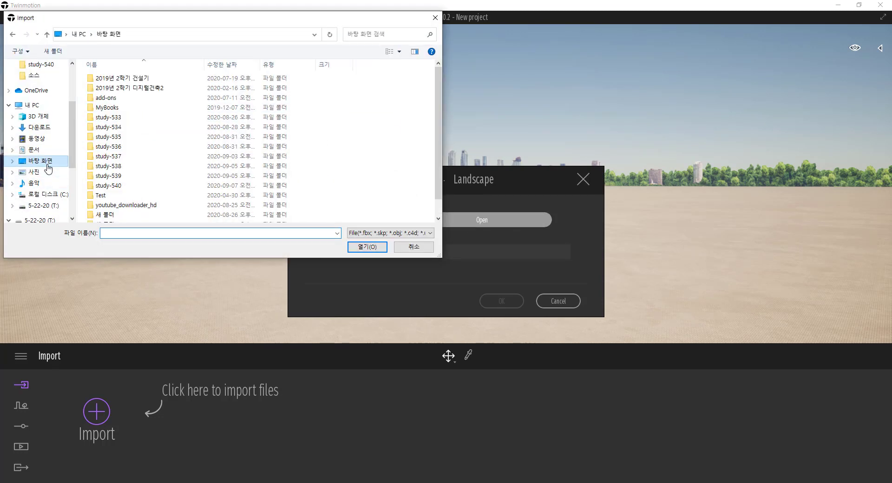
{"action": "left_click", "coordinate": [109, 186]}
{"action": "double_click", "coordinate": [110, 186]}
{"action": "left_click", "coordinate": [116, 93]}
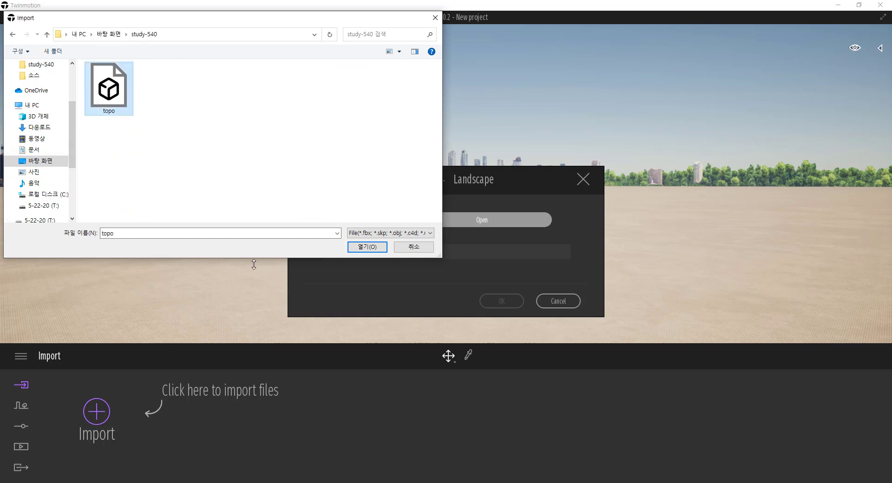
{"action": "left_click", "coordinate": [368, 247]}
{"action": "left_click", "coordinate": [511, 302]}
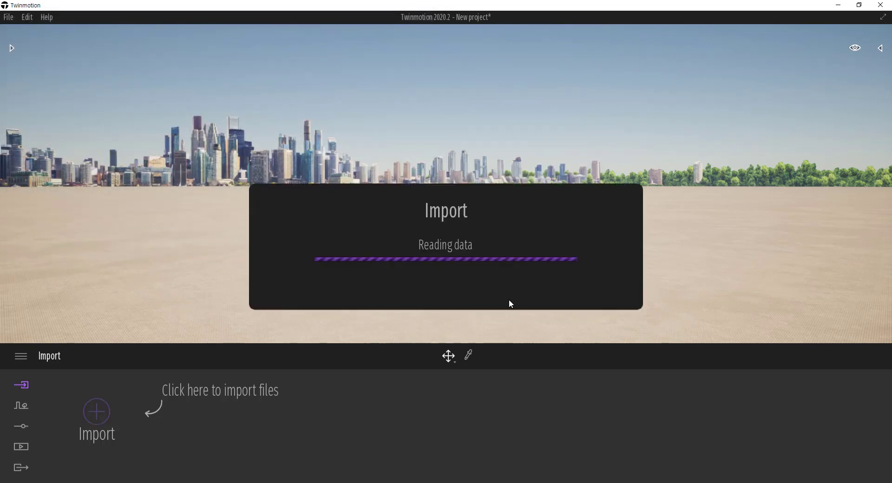
Show the scene graph, focus the view on the imported topo.fbx terrain and raise the terrain above the starting ground
{"action": "left_click", "coordinate": [885, 49]}
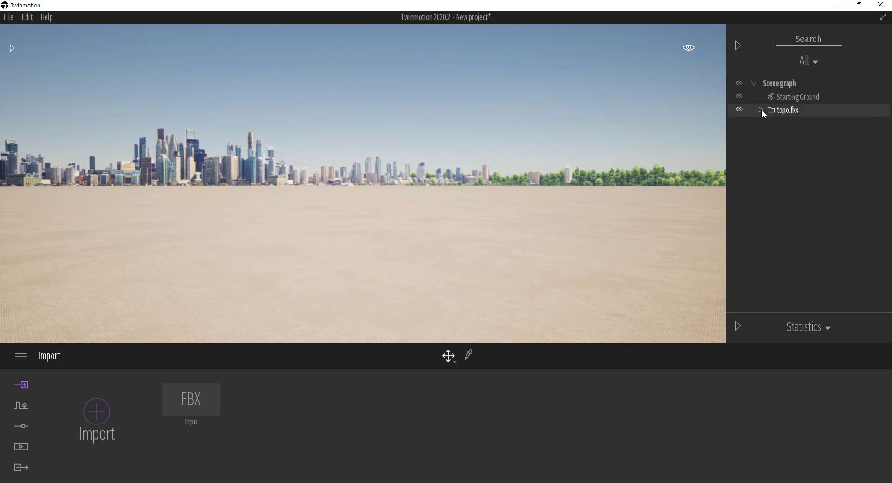
{"action": "double_click", "coordinate": [762, 110]}
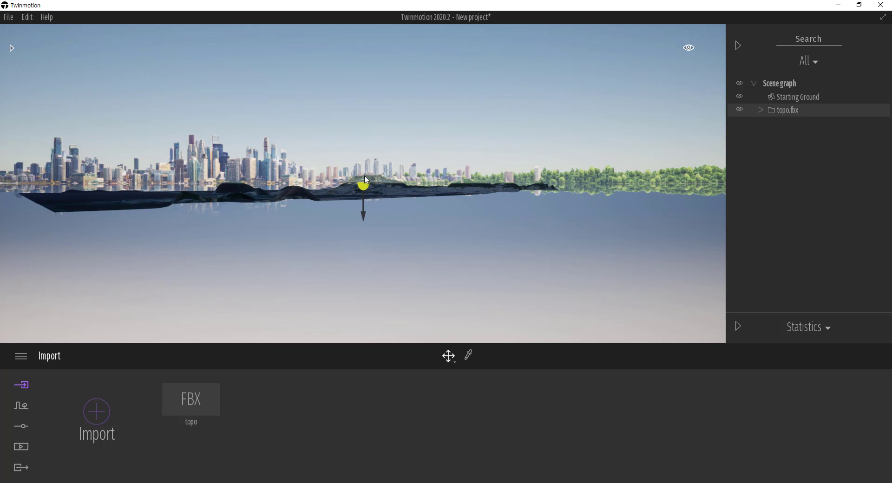
{"action": "scroll", "coordinate": [366, 181], "scroll_direction": "up", "scroll_amount": 5}
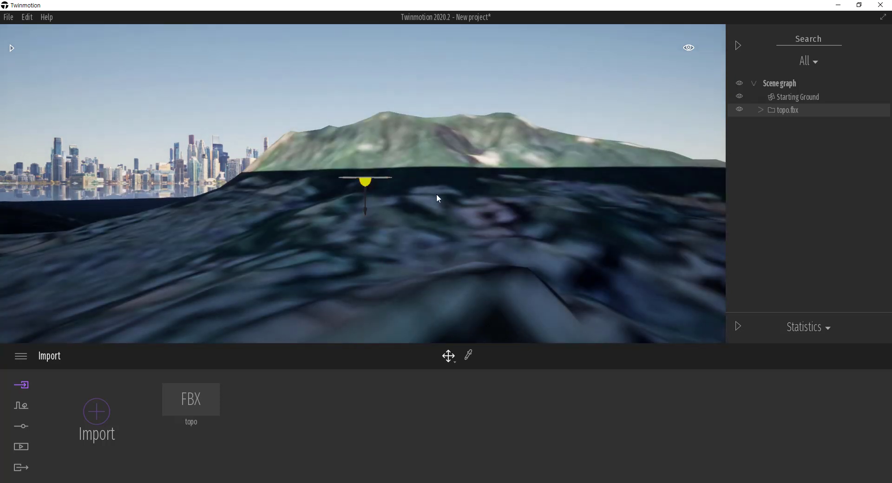
{"action": "scroll", "coordinate": [438, 199], "scroll_direction": "down", "scroll_amount": 5}
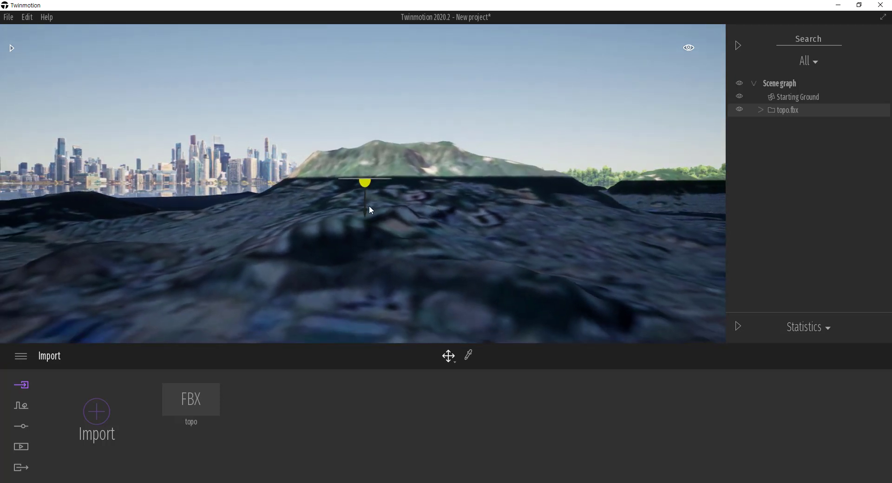
{"action": "mouse_move", "coordinate": [366, 204]}
{"action": "left_mouse_down"}
{"action": "mouse_move", "coordinate": [367, 187]}
{"action": "mouse_move", "coordinate": [381, 208]}
{"action": "left_mouse_up"}
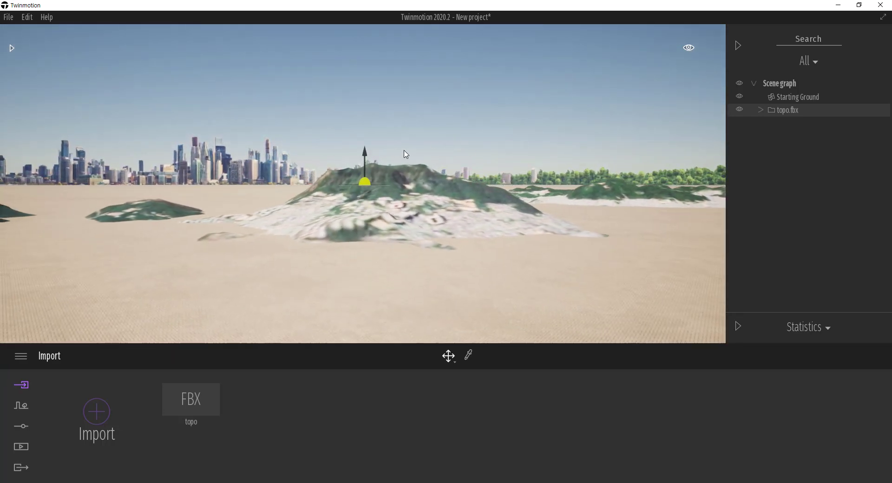
{"action": "mouse_move", "coordinate": [366, 163]}
{"action": "left_mouse_down"}
{"action": "mouse_move", "coordinate": [366, 148]}
{"action": "mouse_move", "coordinate": [368, 156]}
{"action": "left_mouse_up"}
Select the Mat terrain mesh and scale it uniformly from its centre with the Scale tool
{"action": "left_click", "coordinate": [447, 355]}
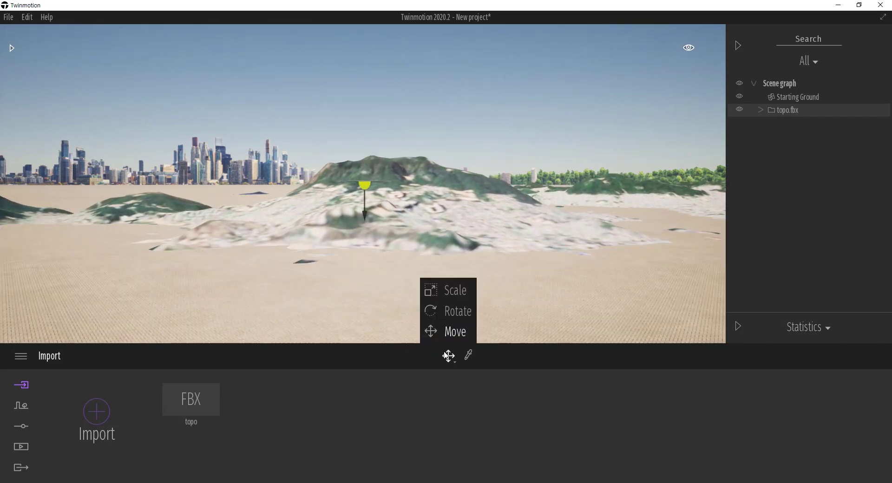
{"action": "left_click", "coordinate": [456, 291]}
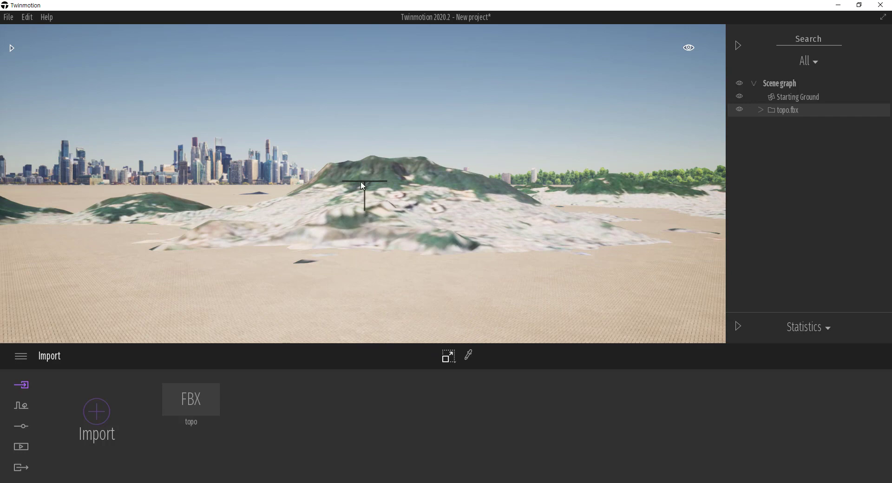
{"action": "left_click", "coordinate": [438, 203]}
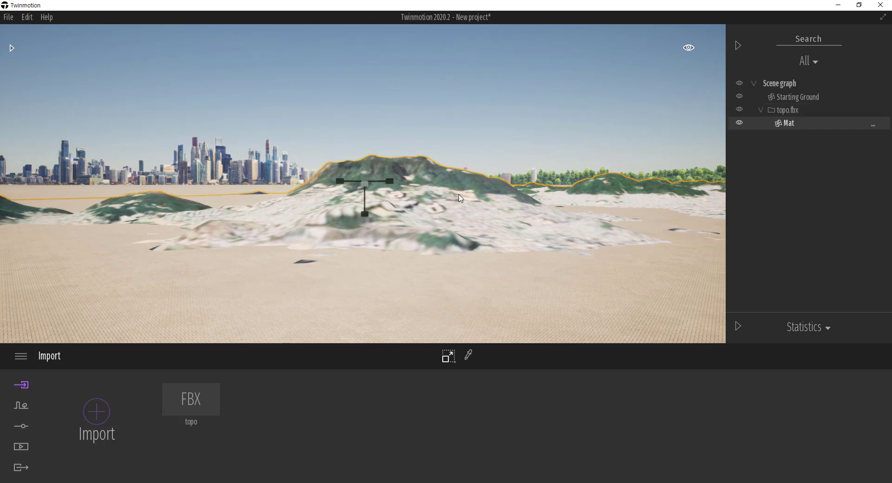
{"action": "left_click_drag", "start_coordinate": [365, 184], "coordinate": [362, 233]}
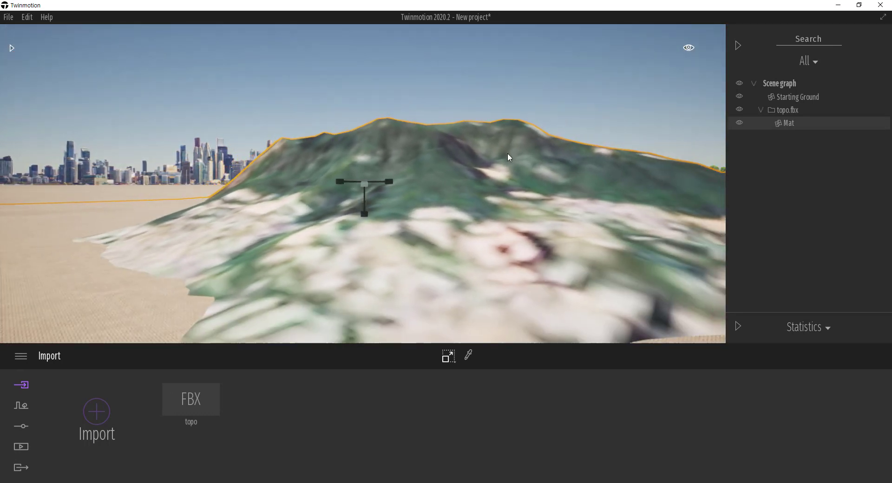
Adjust the Mat mesh's height relative to the starting ground with the Move tool, raising it about 12.08 in the final move
{"action": "mouse_move", "coordinate": [451, 357]}
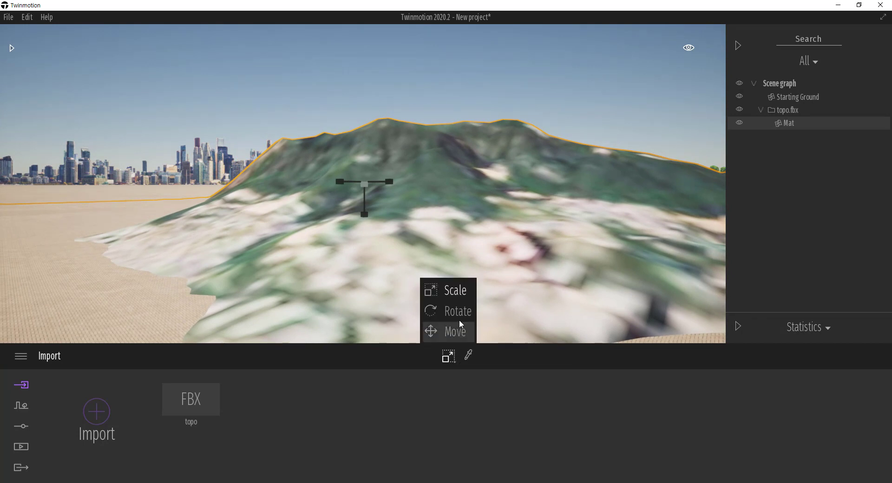
{"action": "left_click", "coordinate": [459, 332]}
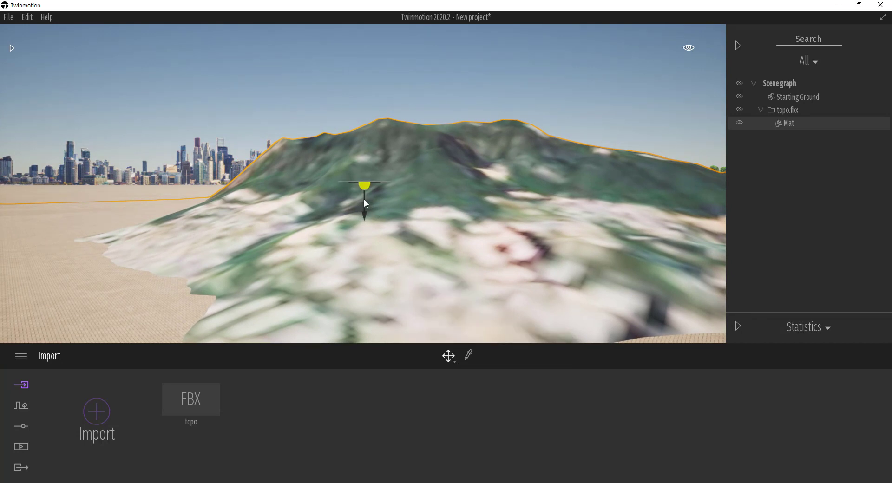
{"action": "left_click_drag", "start_coordinate": [364, 206], "coordinate": [367, 207]}
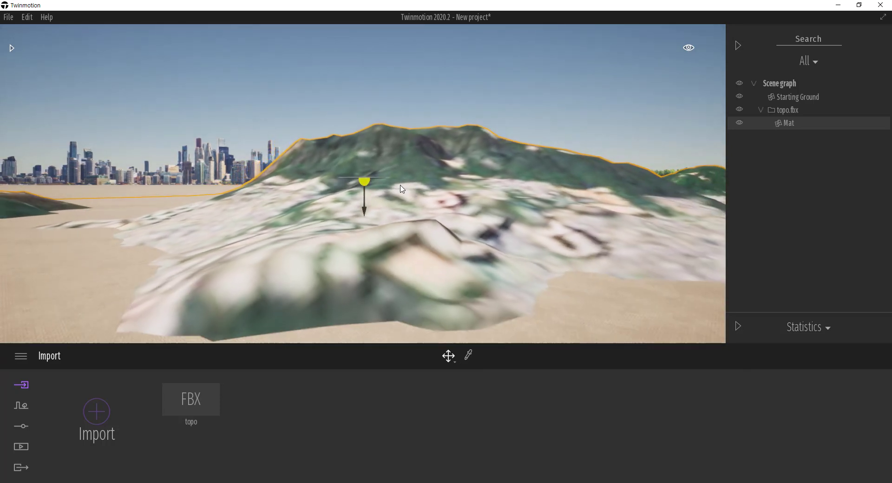
{"action": "scroll", "coordinate": [399, 183], "scroll_direction": "down", "scroll_amount": 5}
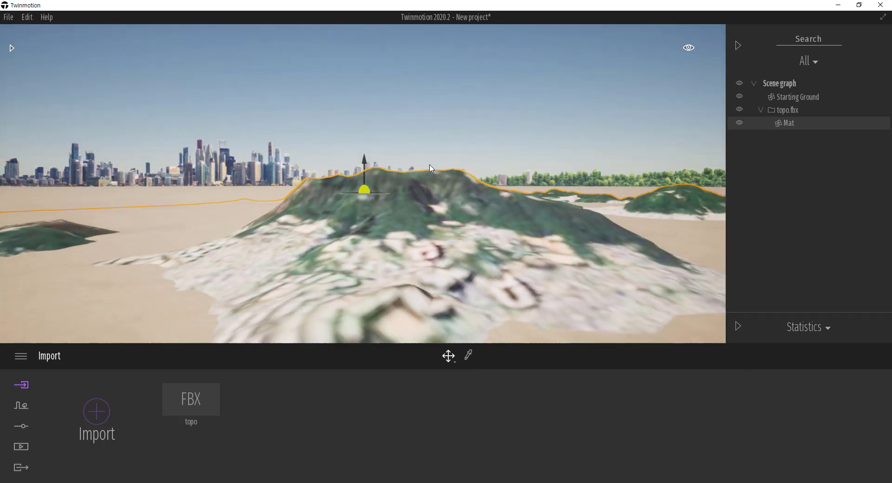
{"action": "mouse_move", "coordinate": [366, 188]}
{"action": "left_mouse_down"}
{"action": "mouse_move", "coordinate": [378, 200]}
{"action": "mouse_move", "coordinate": [379, 178]}
{"action": "left_mouse_up"}
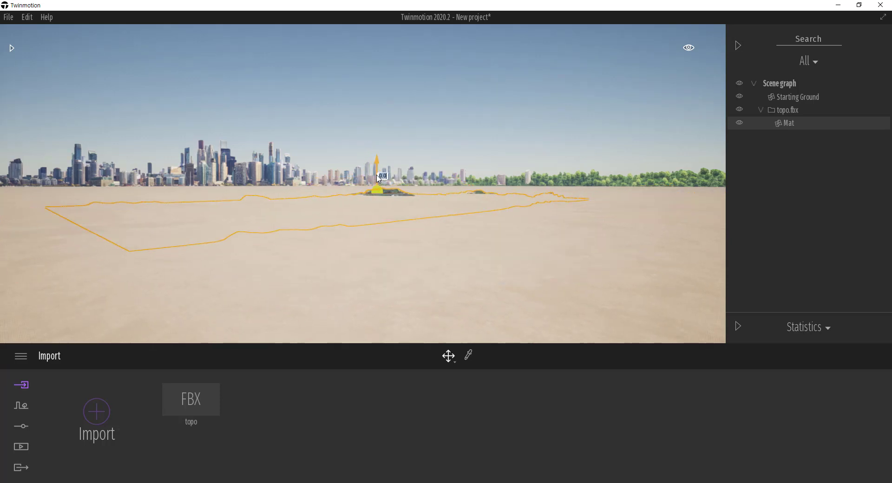
{"action": "left_click", "coordinate": [381, 170]}
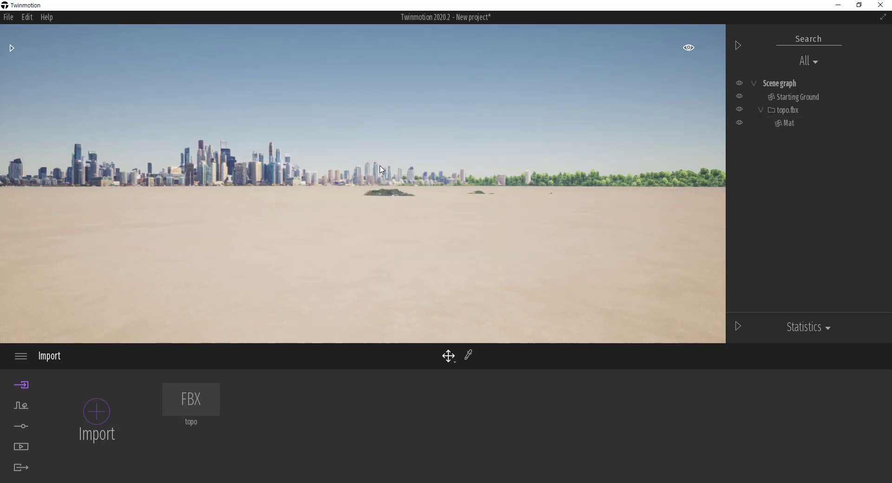
{"action": "left_click", "coordinate": [389, 195]}
{"action": "left_click_drag", "start_coordinate": [380, 167], "coordinate": [382, 160]}
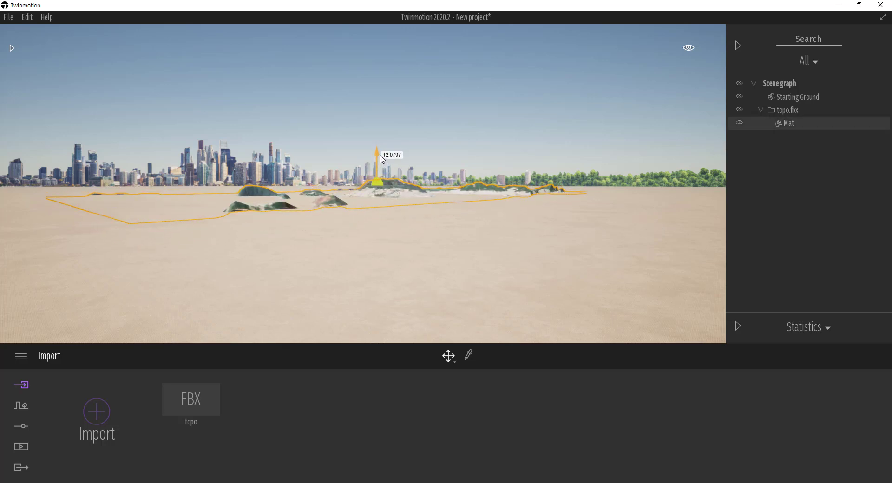
Activate the Rotate tool on the selected Mat terrain mesh
{"action": "left_click", "coordinate": [445, 362]}
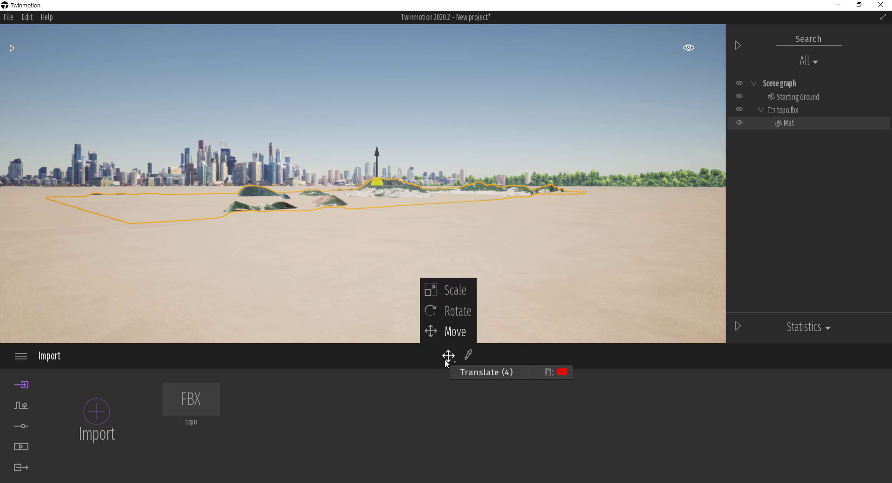
{"action": "left_click", "coordinate": [447, 316]}
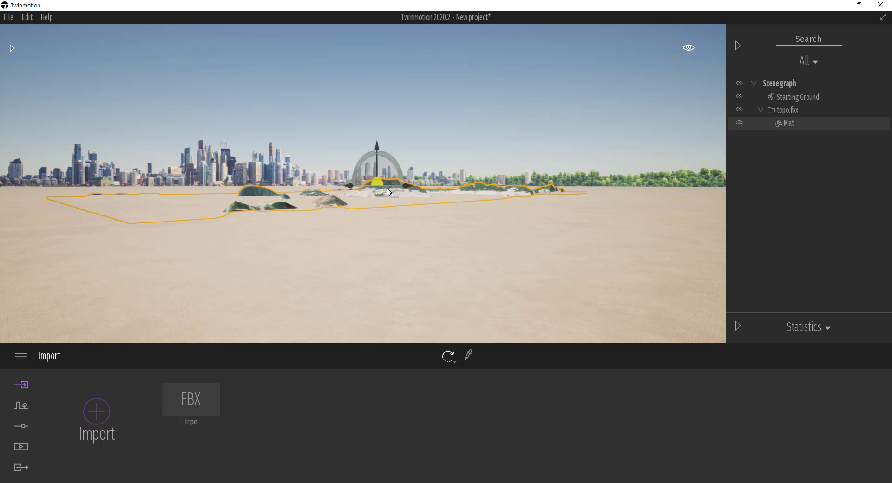